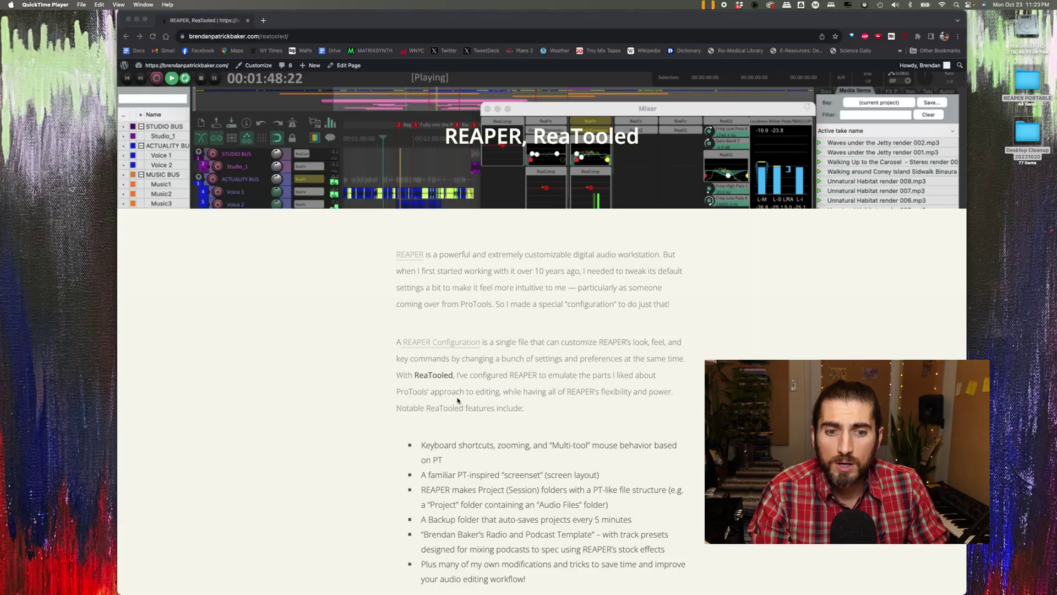
pyautogui.scroll(-10, 460, 358)
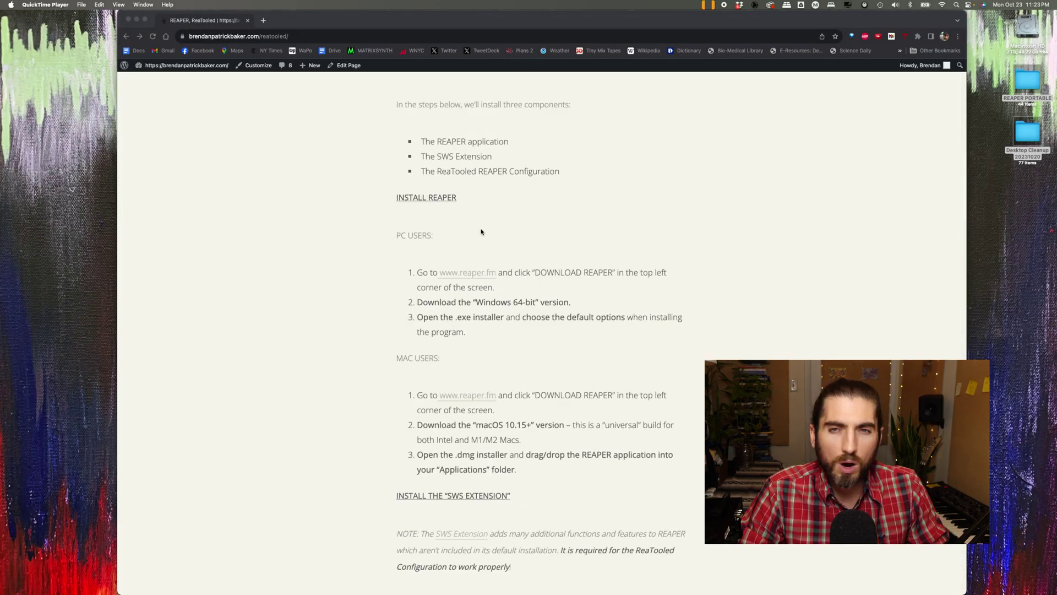
pyautogui.scroll(-2, 480, 265)
pyautogui.scroll(1, 476, 264)
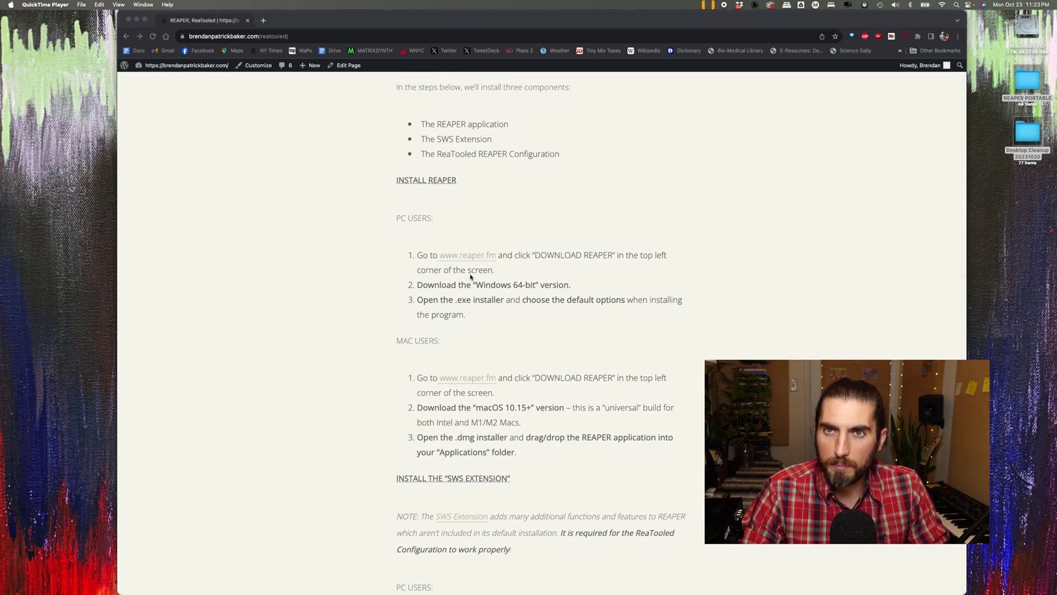
pyautogui.scroll(1, 470, 161)
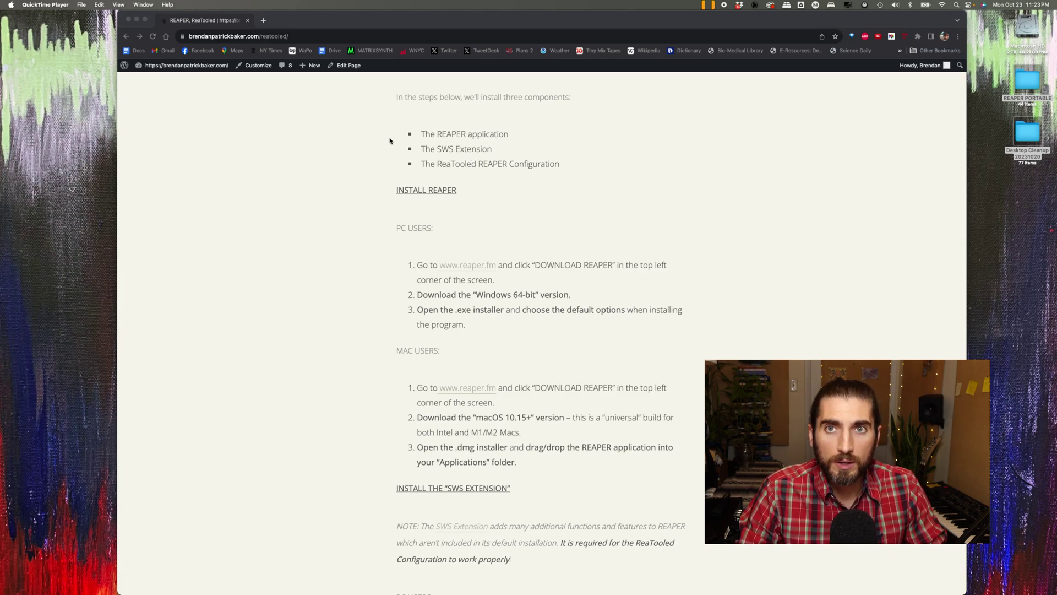
pyautogui.scroll(10, 390, 147)
pyautogui.scroll(14, 391, 144)
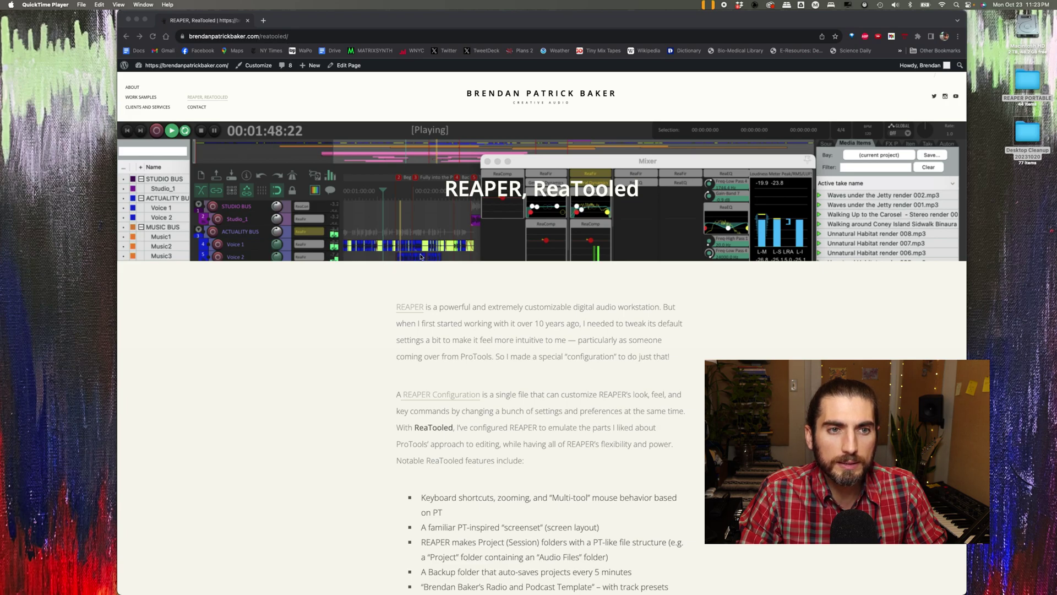
pyautogui.scroll(-5, 441, 306)
pyautogui.scroll(-5, 443, 306)
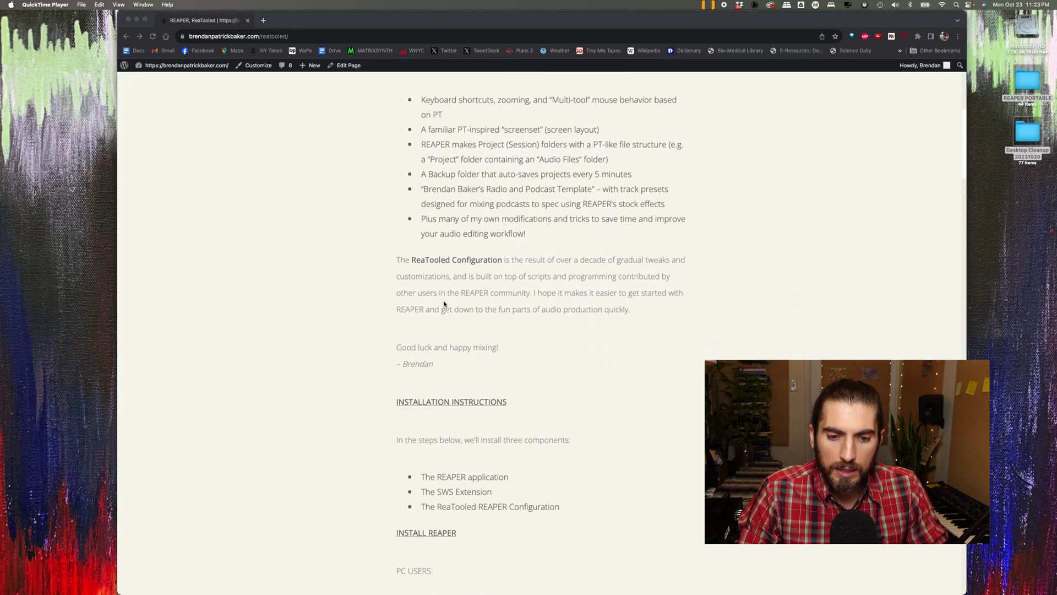
pyautogui.scroll(-1, 442, 307)
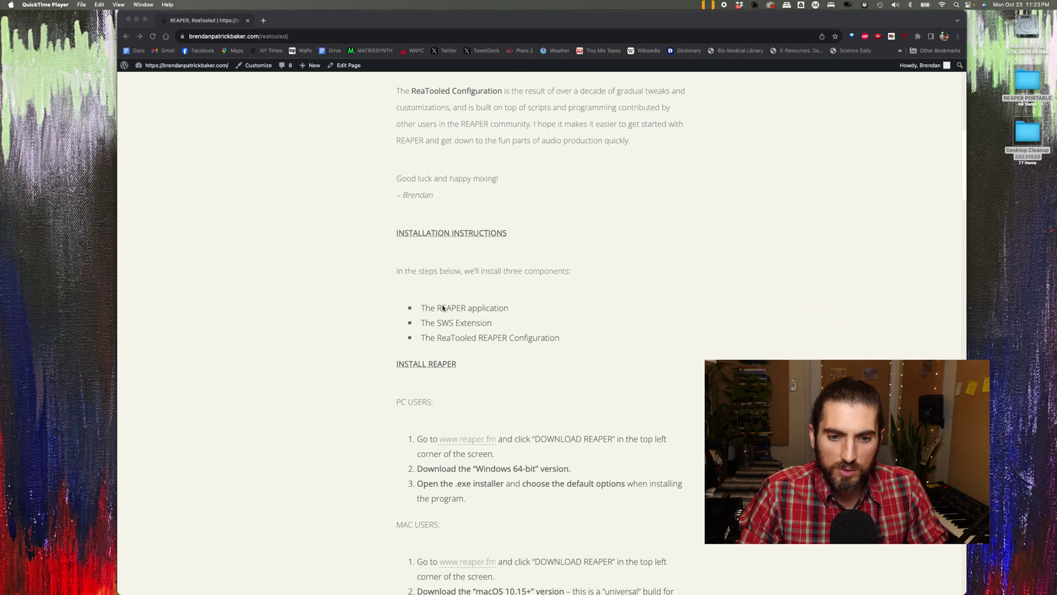
pyautogui.scroll(-3, 443, 307)
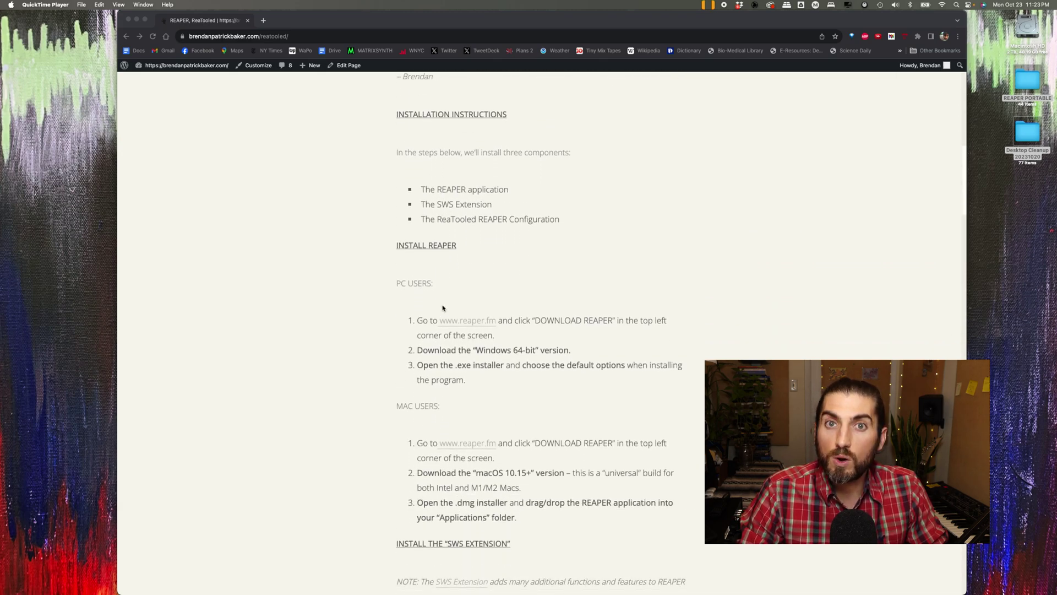
pyautogui.scroll(-2, 443, 307)
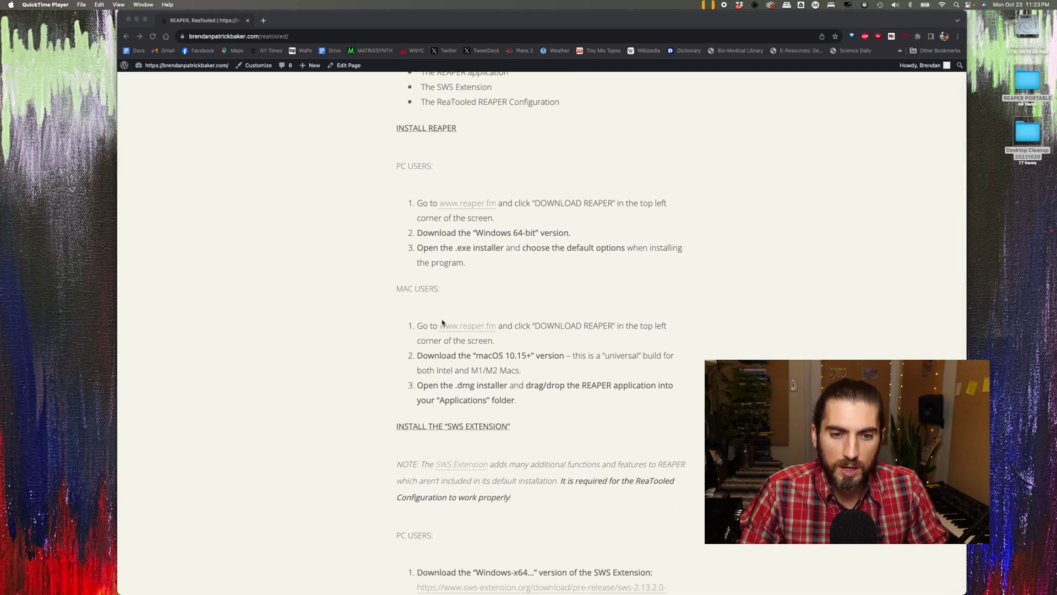
pyautogui.scroll(-3, 442, 322)
pyautogui.scroll(-1, 460, 197)
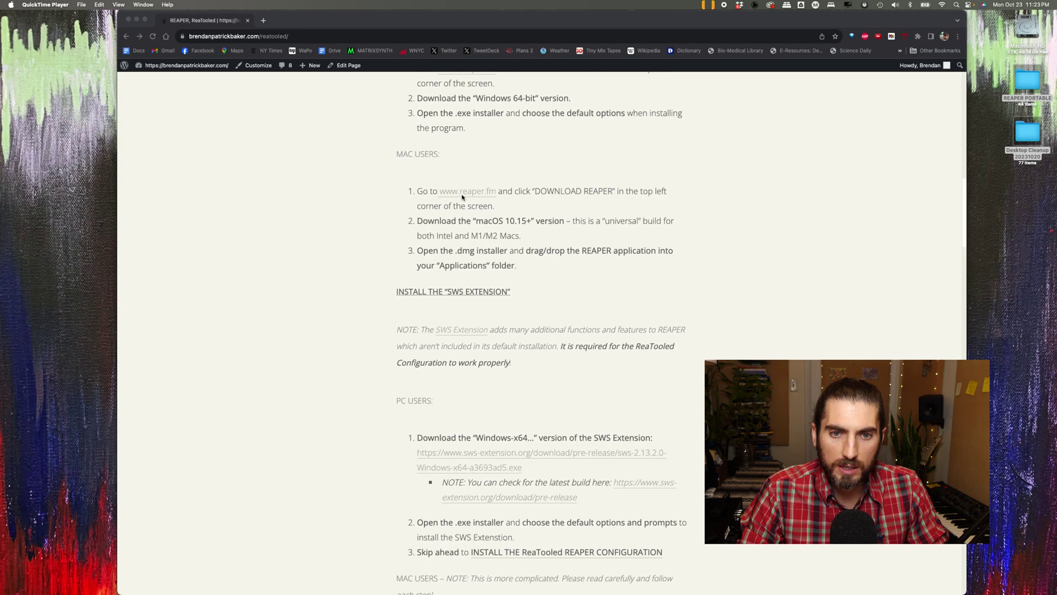
pyautogui.rightClick(464, 195)
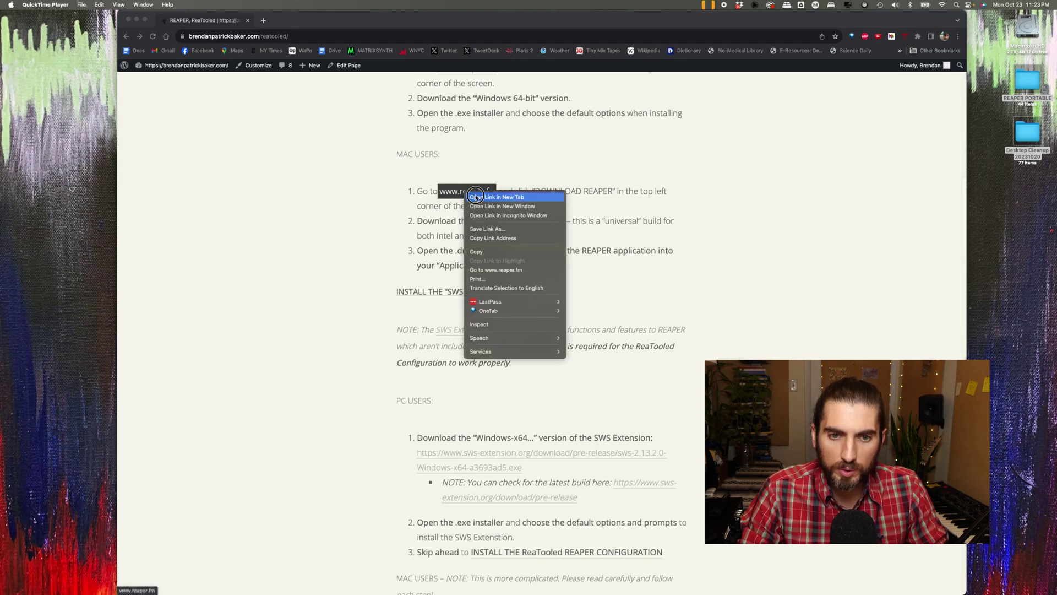
pyautogui.press('Escape')
pyautogui.rightClick(457, 195)
pyautogui.click(484, 197)
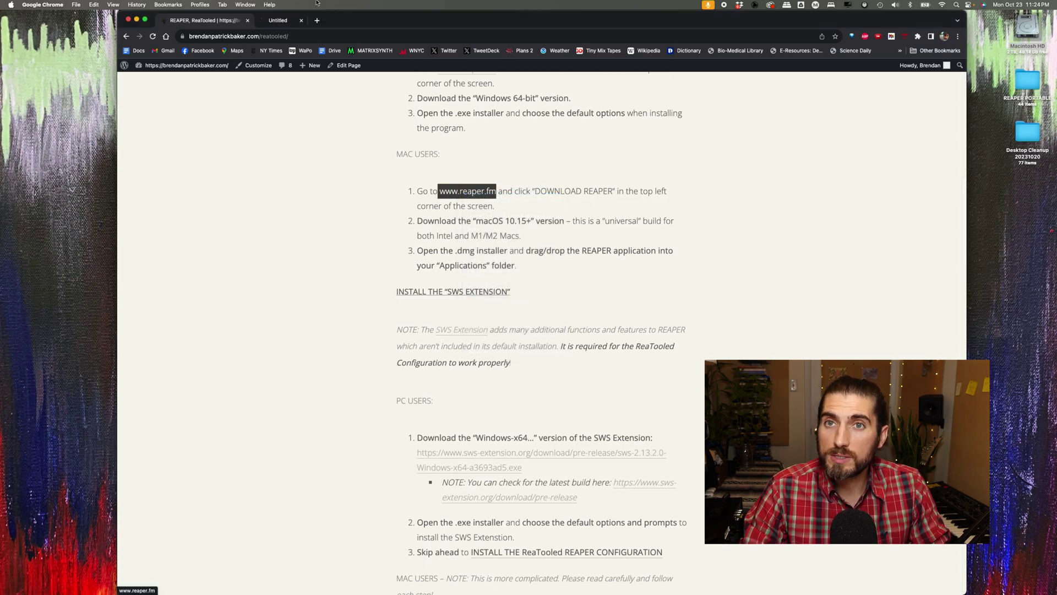
pyautogui.click(287, 25)
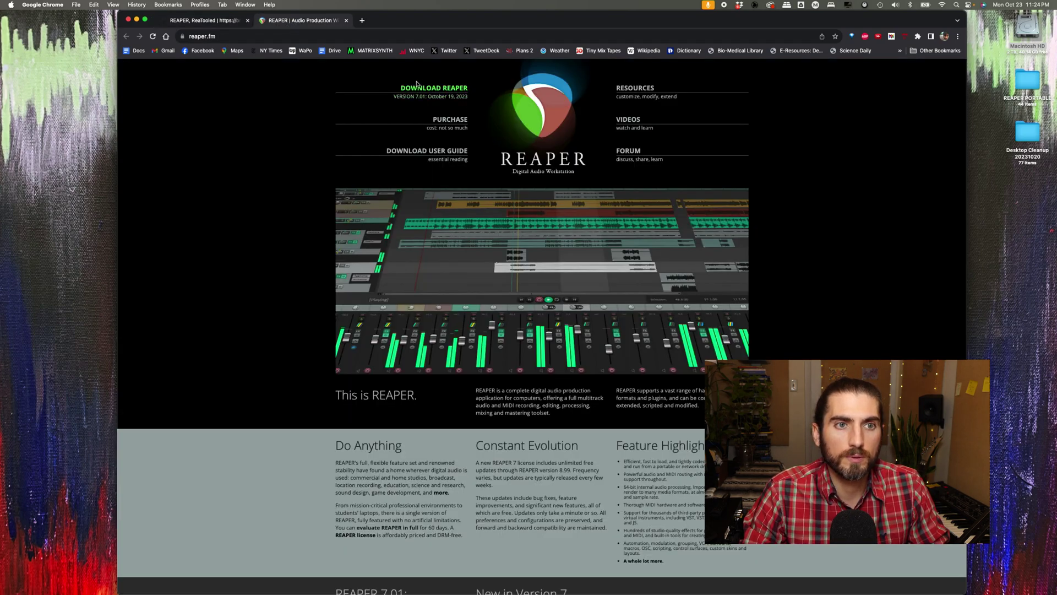
# Download the macOS 10.15+ REAPER installer, then close the download tab
pyautogui.click(439, 98)
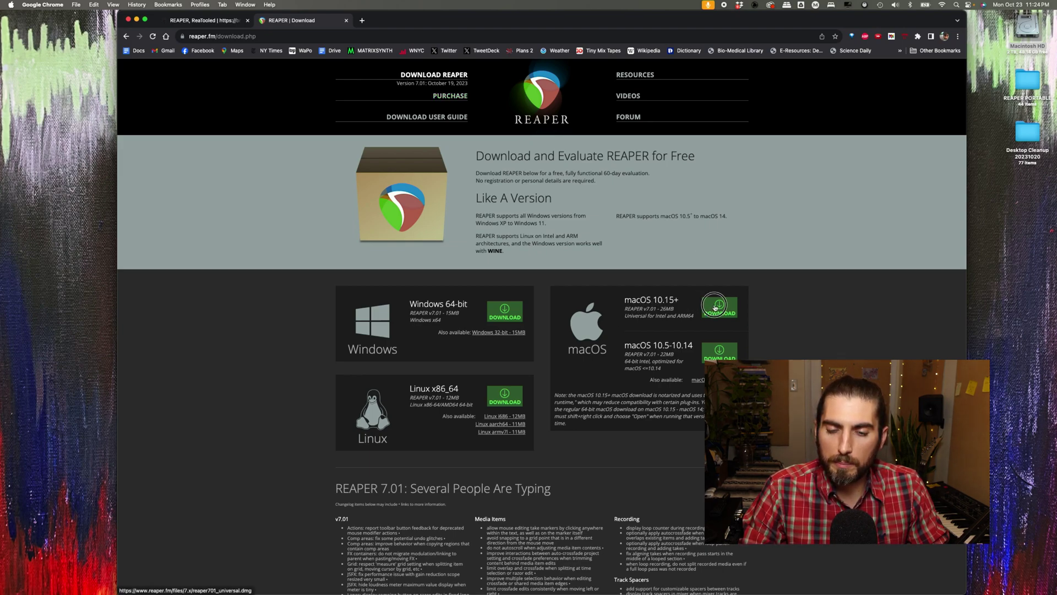
pyautogui.click(715, 309)
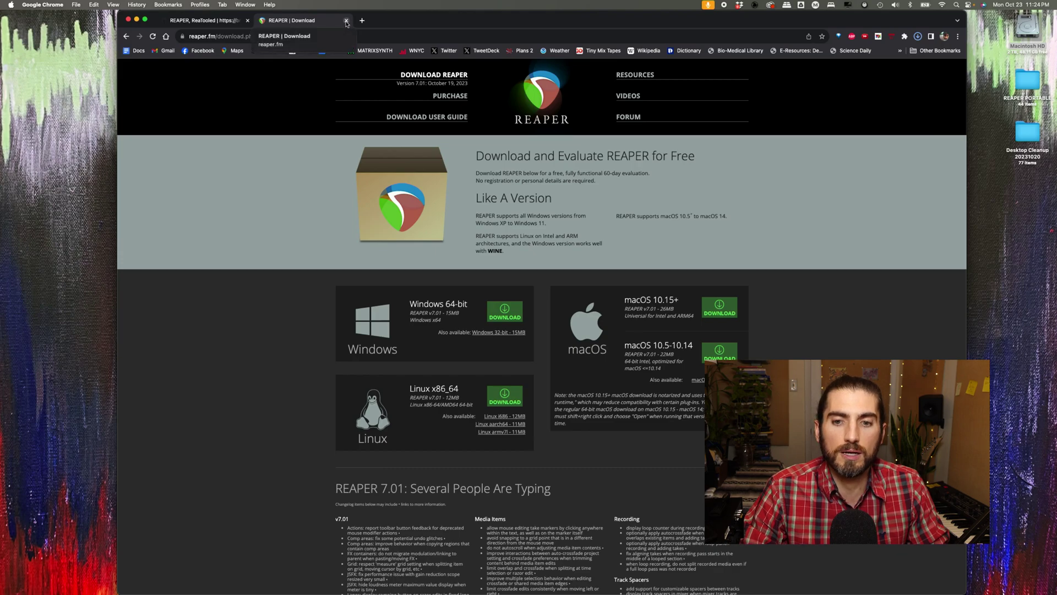
pyautogui.click(346, 20)
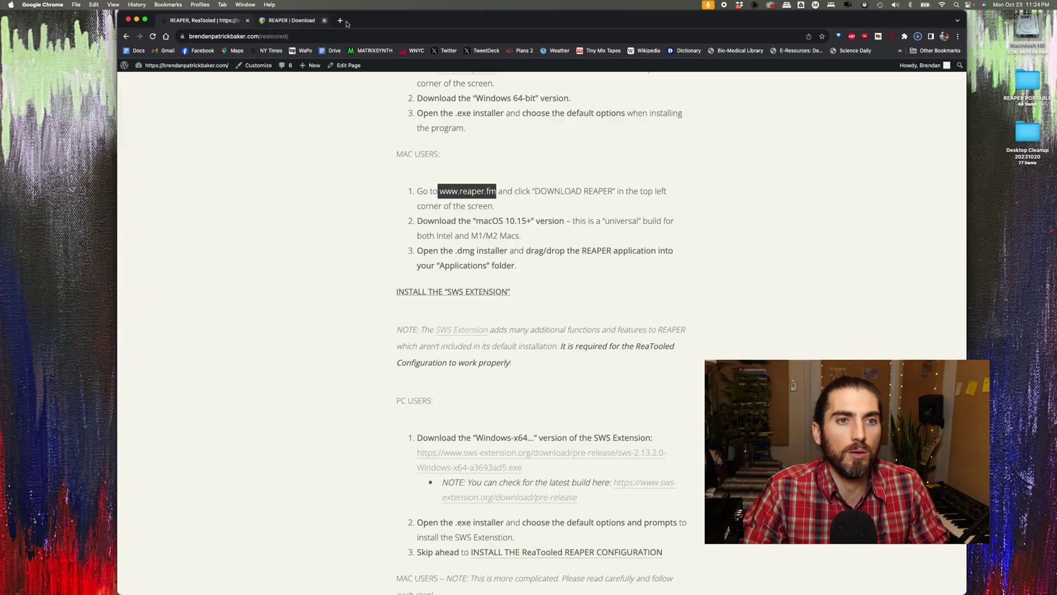
# Open reaper701_universal.dmg from Downloads and accept the REAPER license agreement
pyautogui.doubleClick(1028, 27)
pyautogui.click(289, 272)
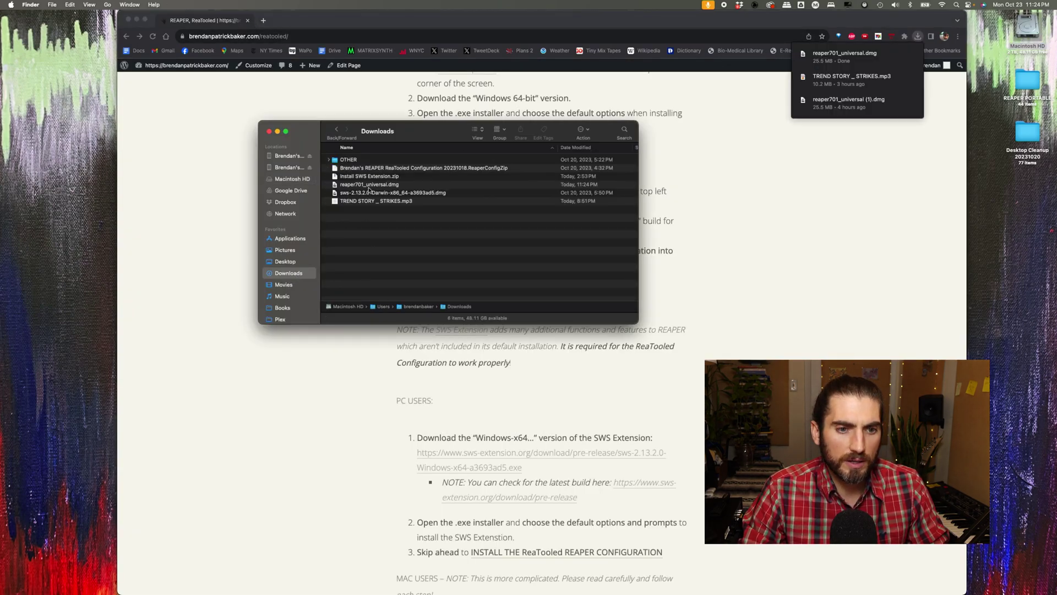
pyautogui.doubleClick(369, 186)
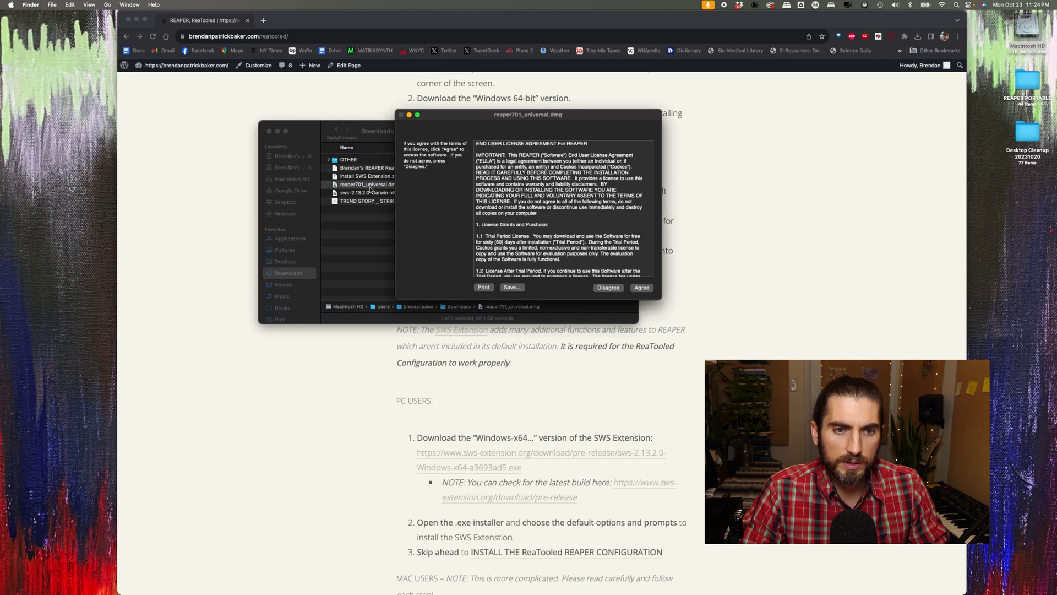
pyautogui.moveTo(473, 115); pyautogui.dragTo(390, 132)
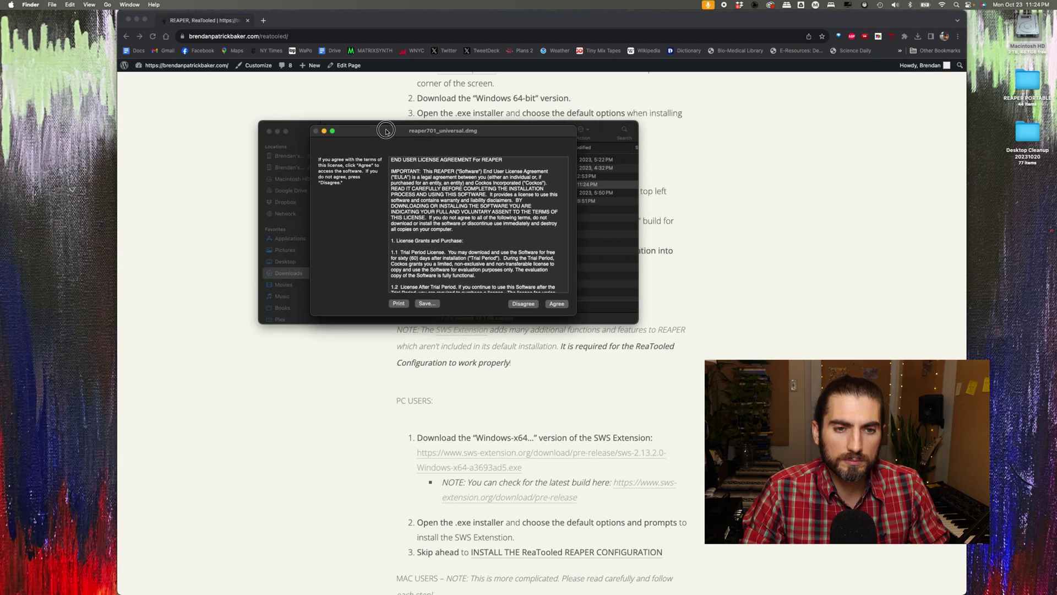
pyautogui.click(563, 305)
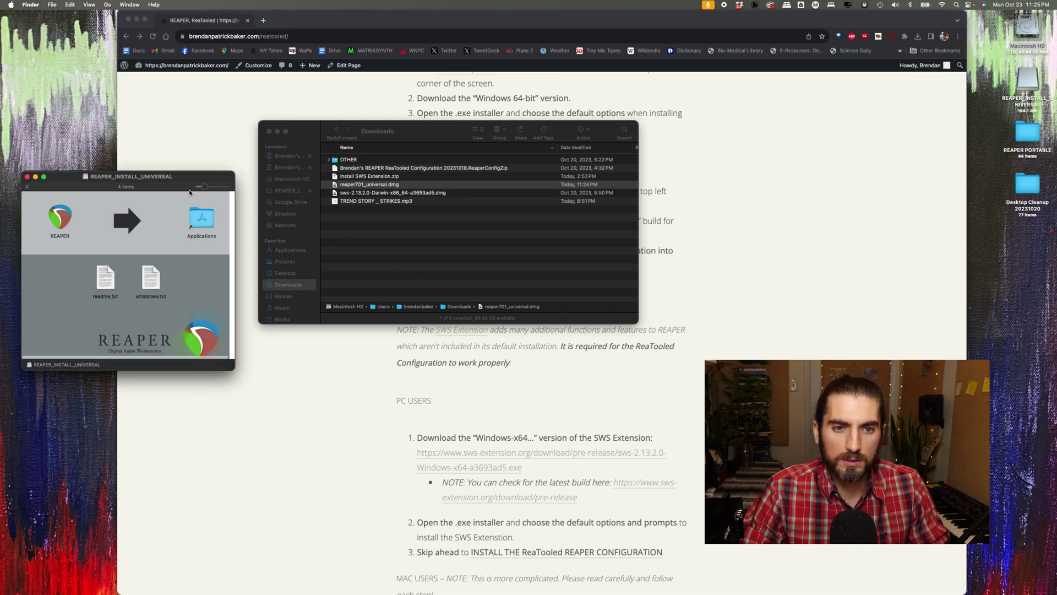
# Copy REAPER into the Applications folder, close the installer window, and return to Chrome
pyautogui.moveTo(175, 173); pyautogui.dragTo(437, 138)
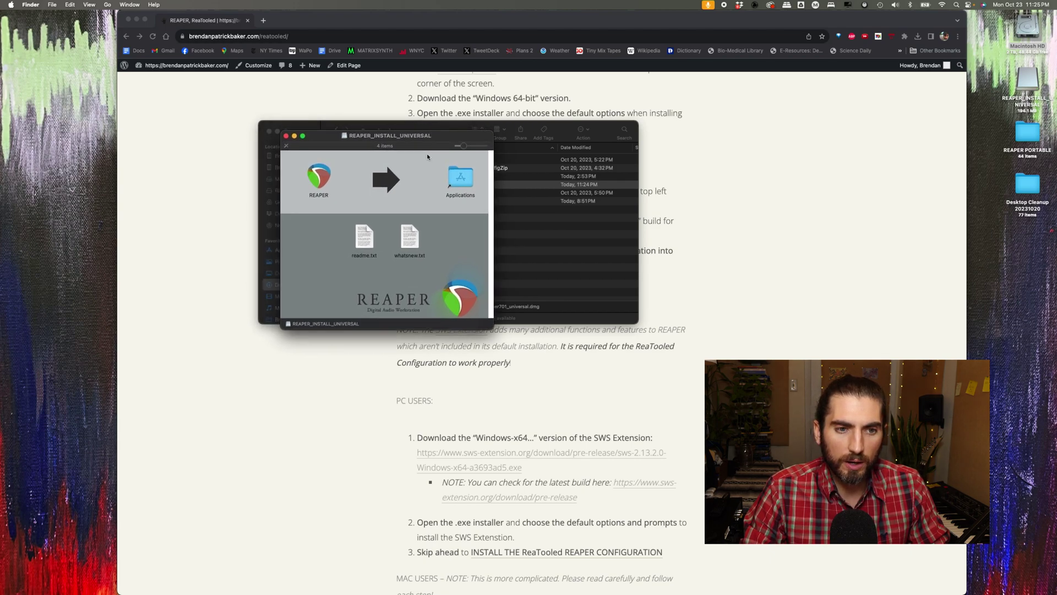
pyautogui.moveTo(321, 178); pyautogui.dragTo(463, 181)
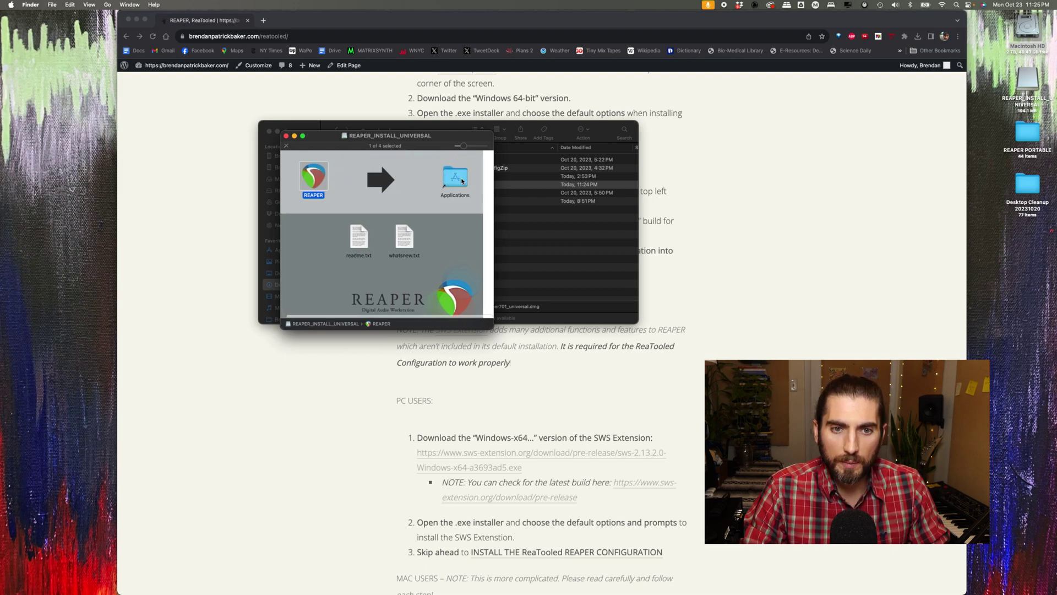
pyautogui.click(286, 136)
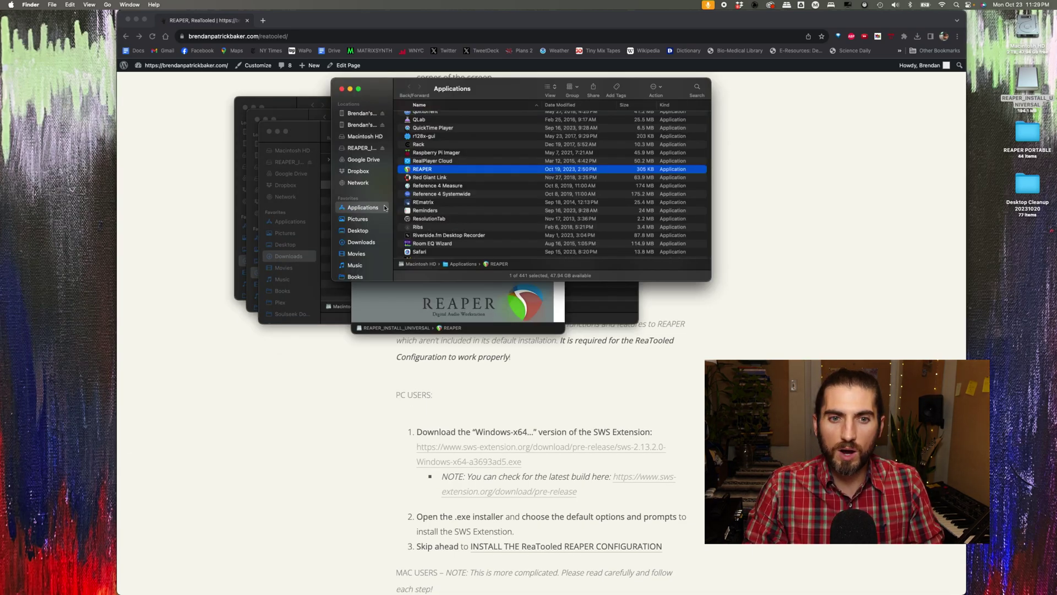
pyautogui.click(316, 387)
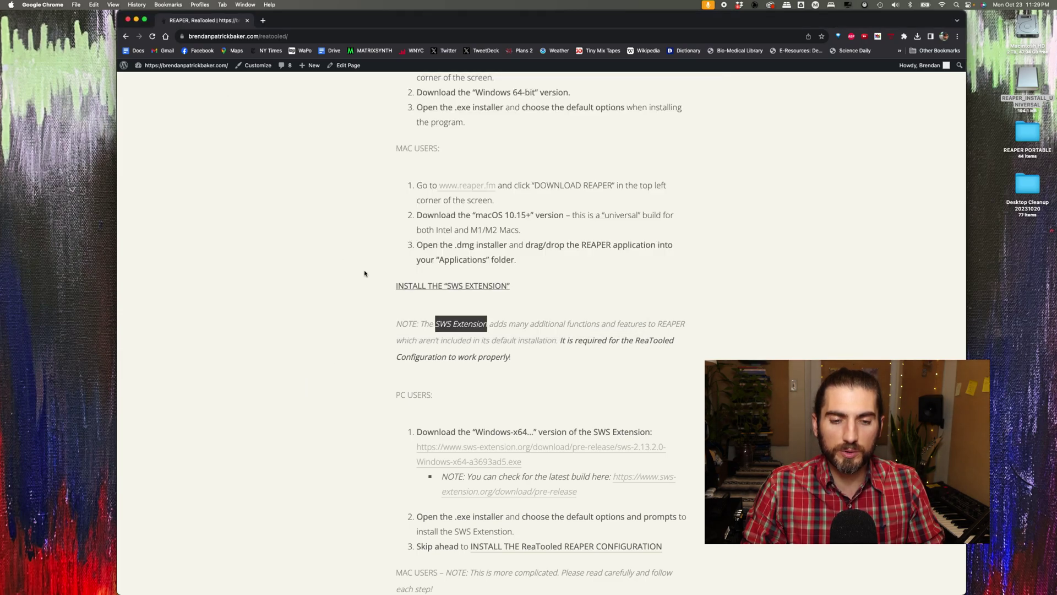
# Open the SWS Extension download site in a new tab, then return to the ReaTooled tab
pyautogui.moveTo(386, 291); pyautogui.dragTo(521, 293)
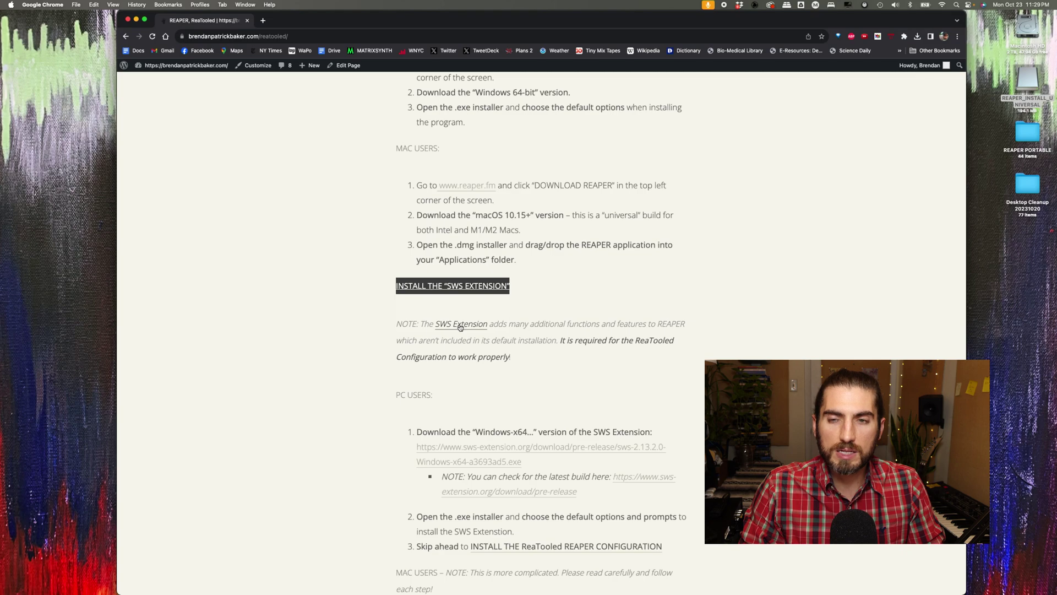
pyautogui.rightClick(475, 329)
pyautogui.click(475, 329)
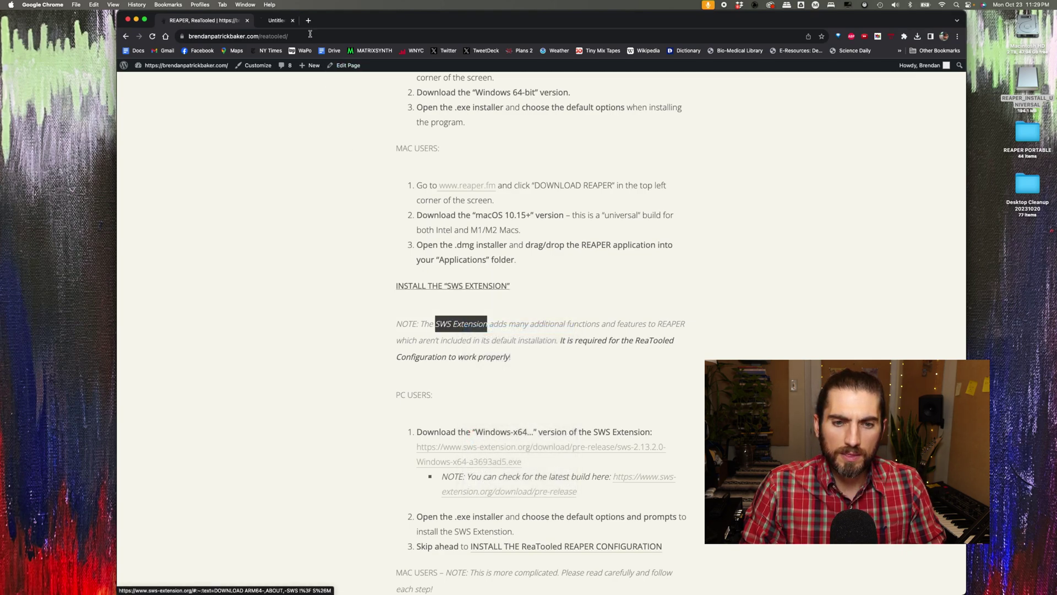
pyautogui.click(296, 21)
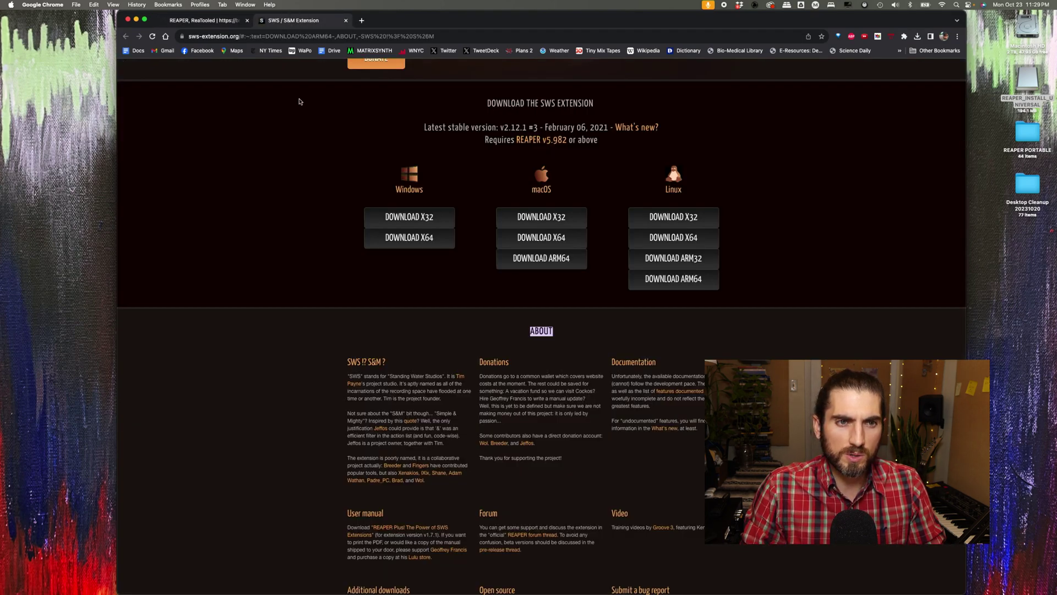
pyautogui.scroll(3, 301, 153)
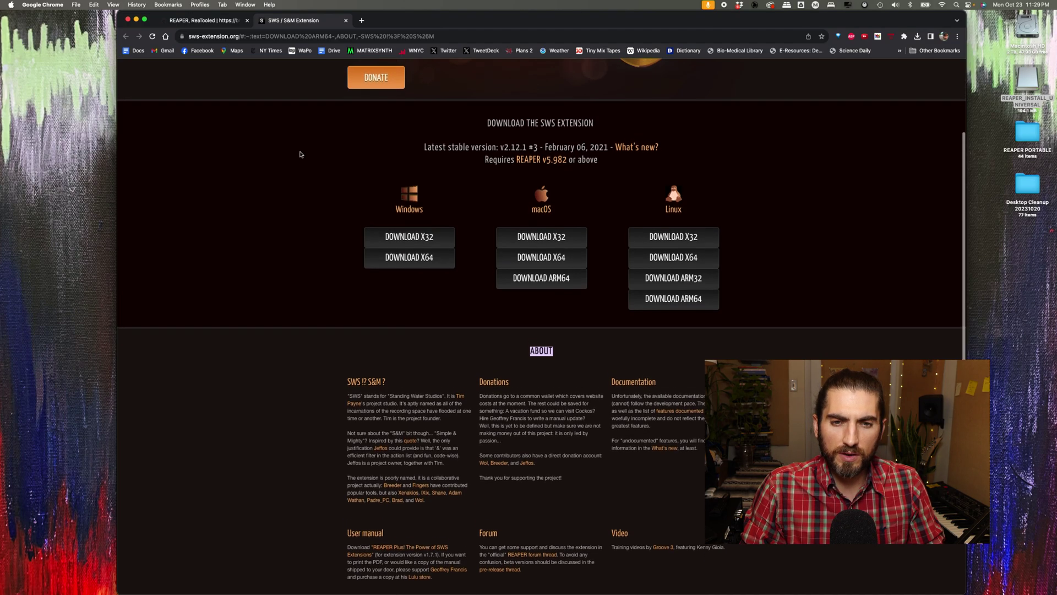
pyautogui.scroll(5, 240, 171)
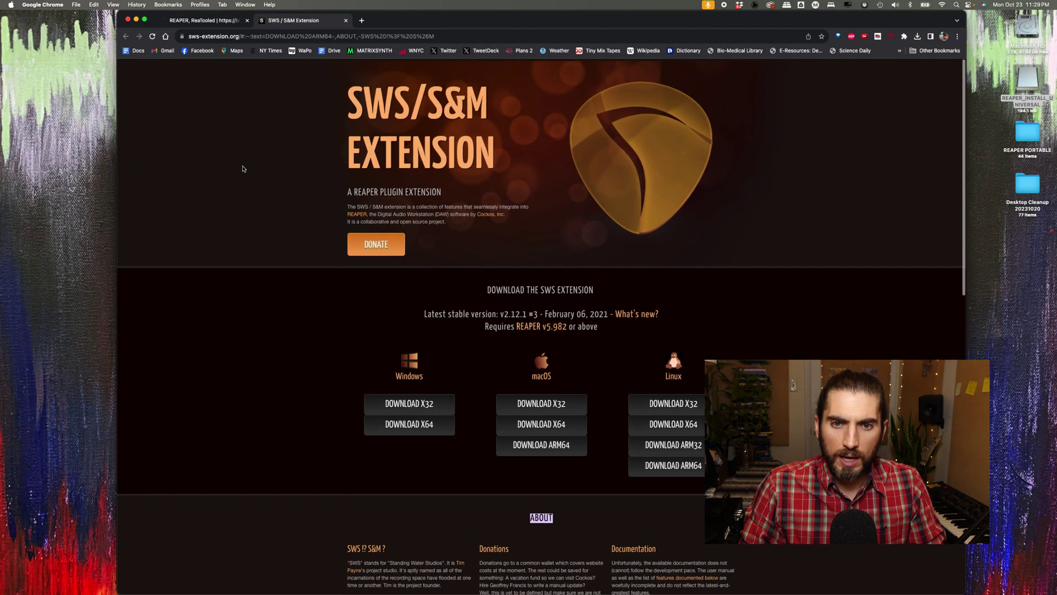
pyautogui.click(206, 20)
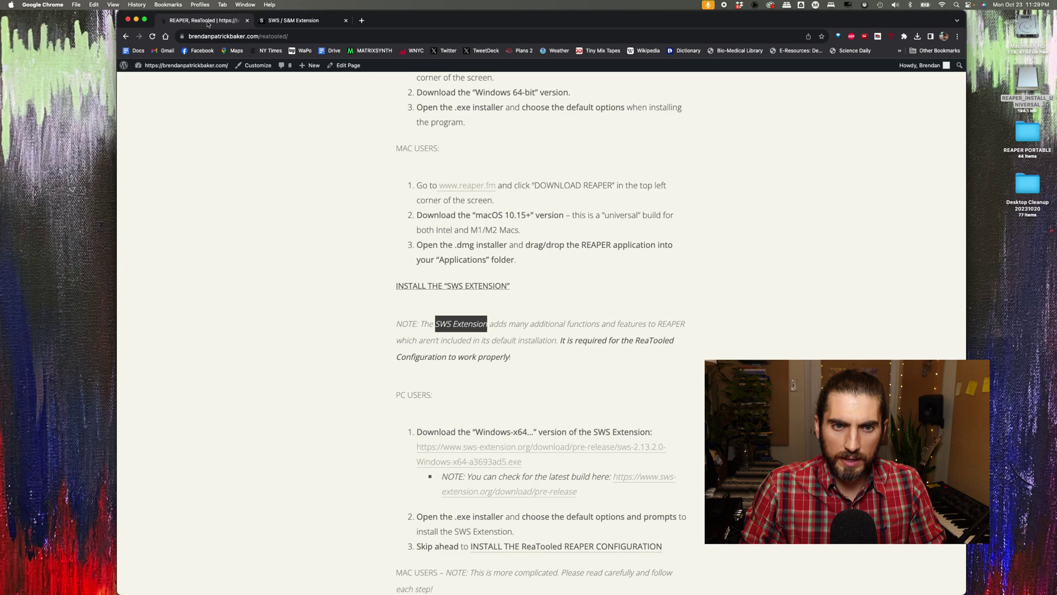
# Scroll the ReaTooled guide to the PC USERS and MAC USERS SWS installation steps
pyautogui.scroll(-5, 355, 300)
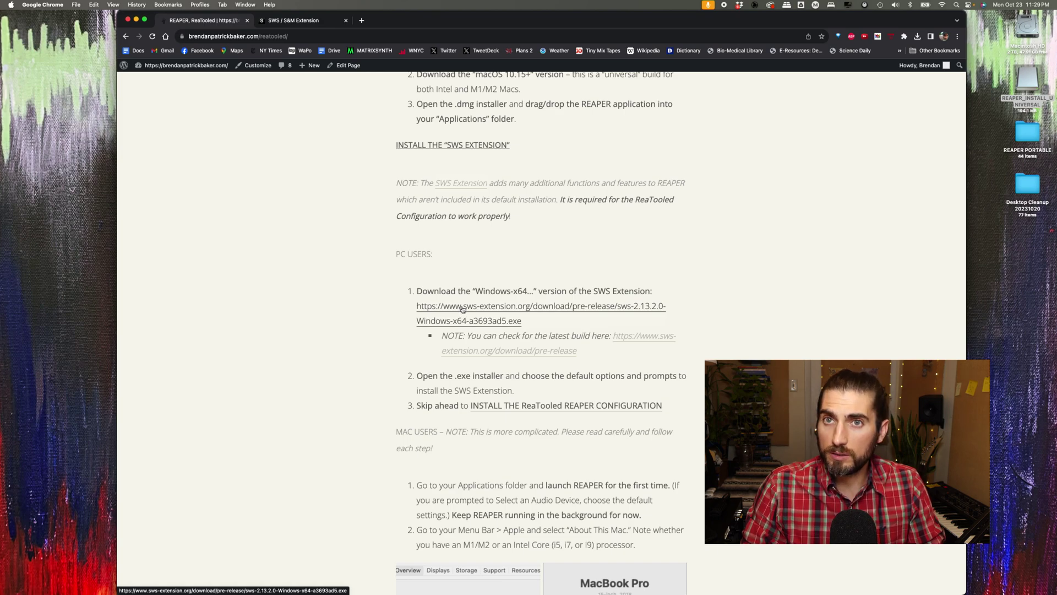
pyautogui.scroll(-5, 461, 308)
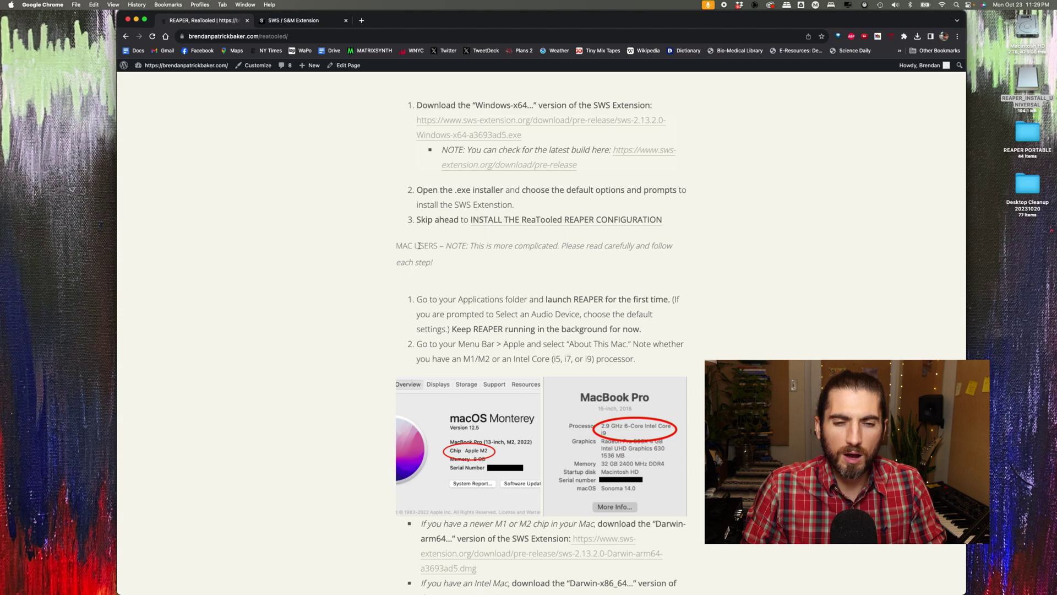
pyautogui.scroll(-2, 419, 245)
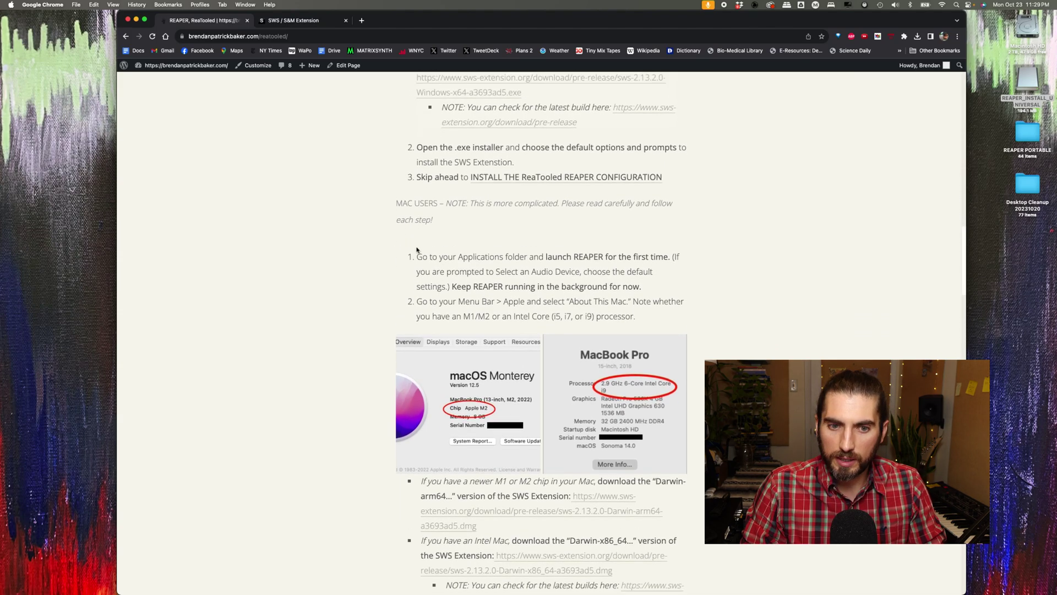
pyautogui.scroll(3, 416, 250)
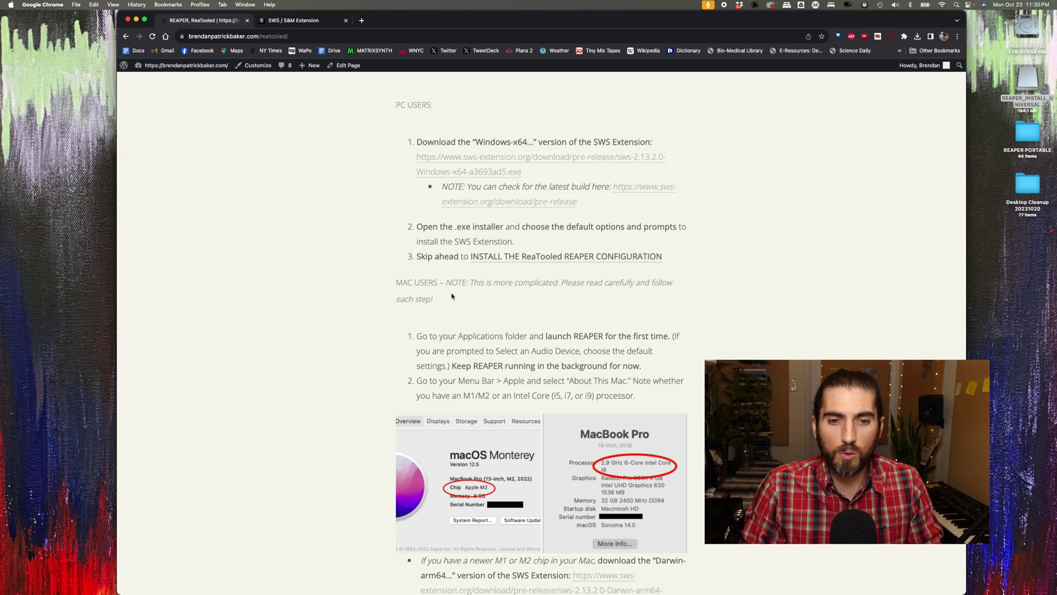
pyautogui.scroll(-1, 452, 312)
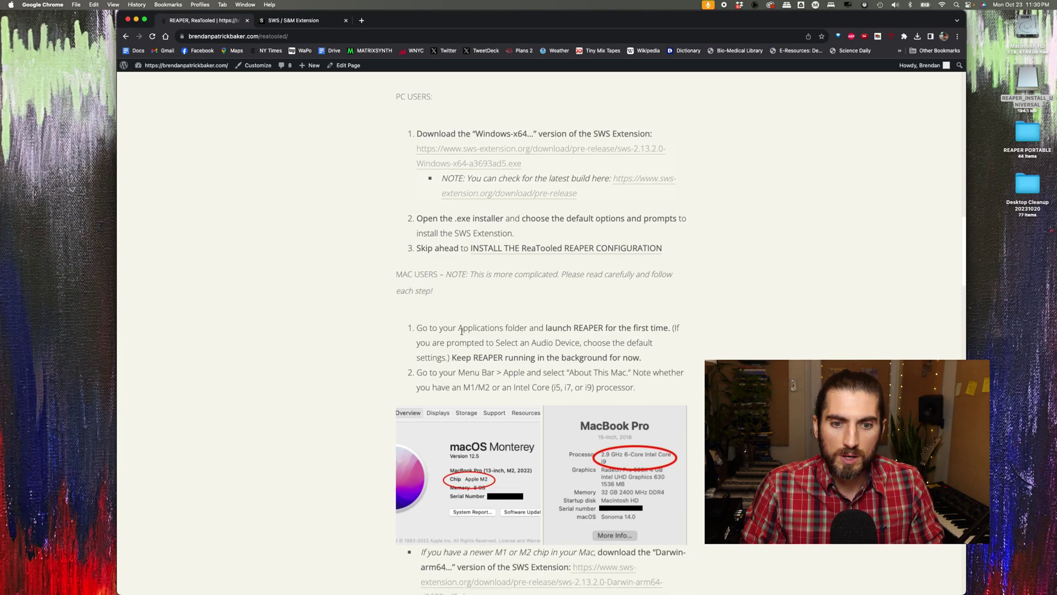
pyautogui.scroll(1, 462, 331)
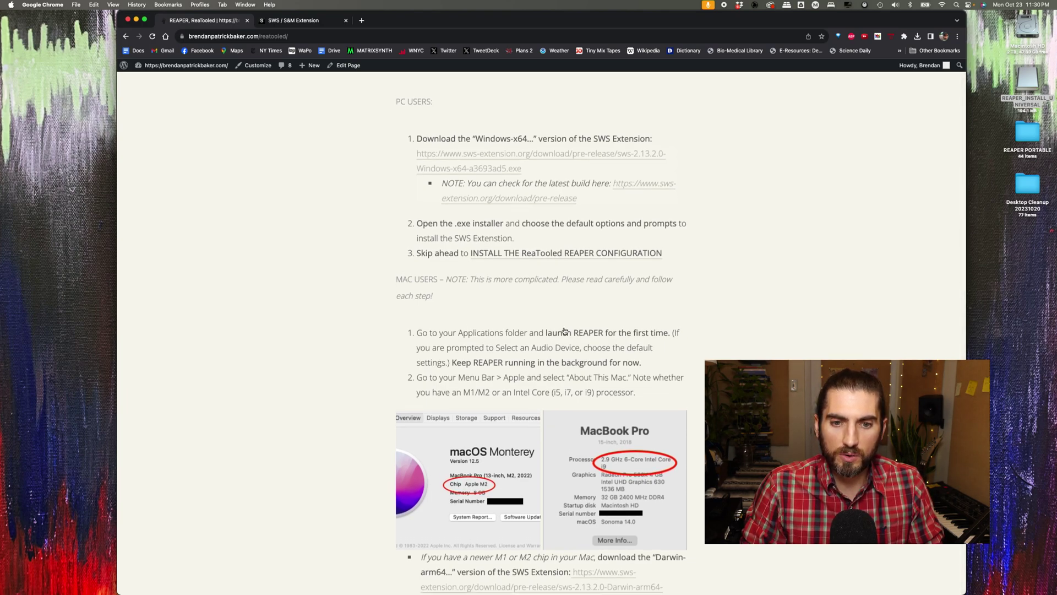
# Launch REAPER from the Applications folder and approve opening the downloaded app
pyautogui.press('super+Tab')
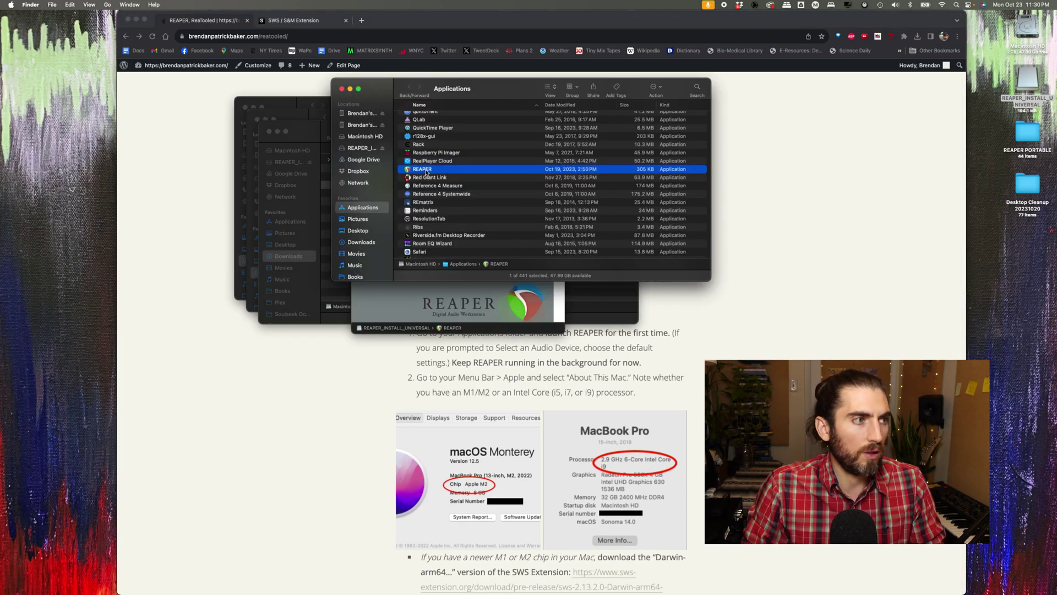
pyautogui.doubleClick(426, 170)
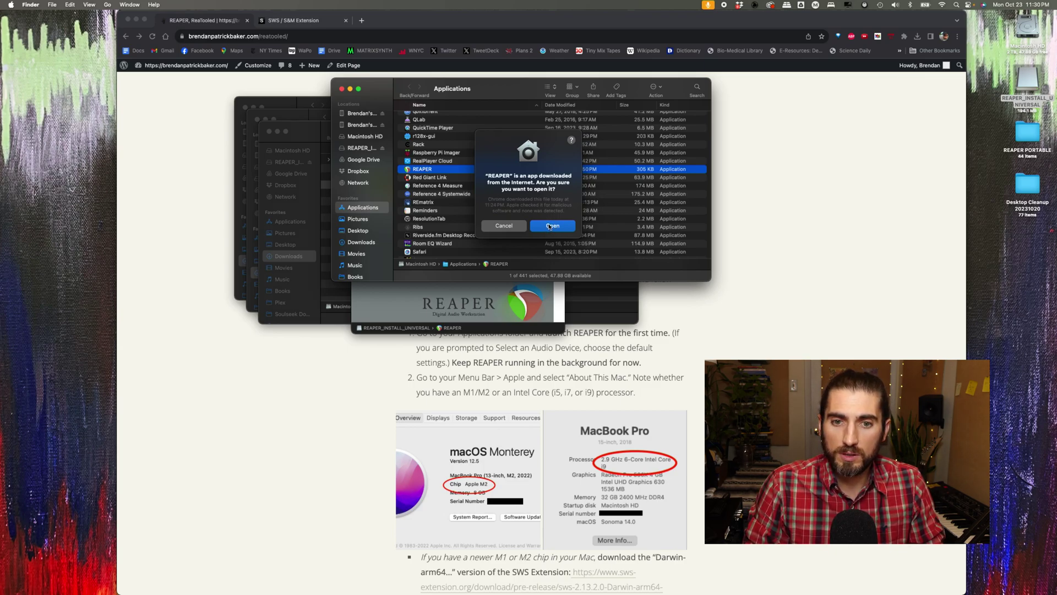
pyautogui.click(553, 227)
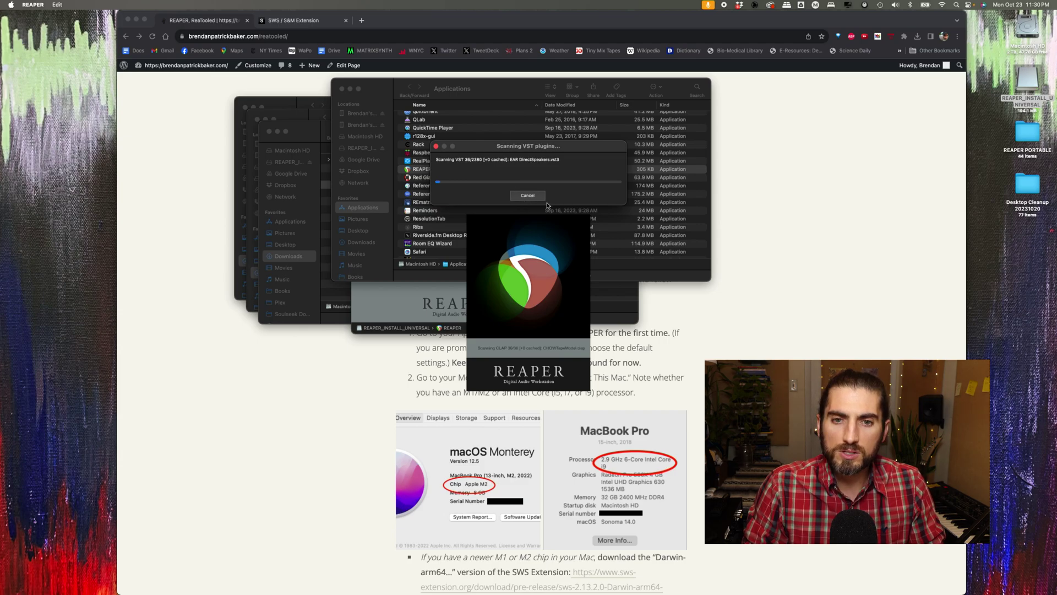
# Cancel the VST plugin scan, accept the default audio device, and close preferences
pyautogui.click(541, 196)
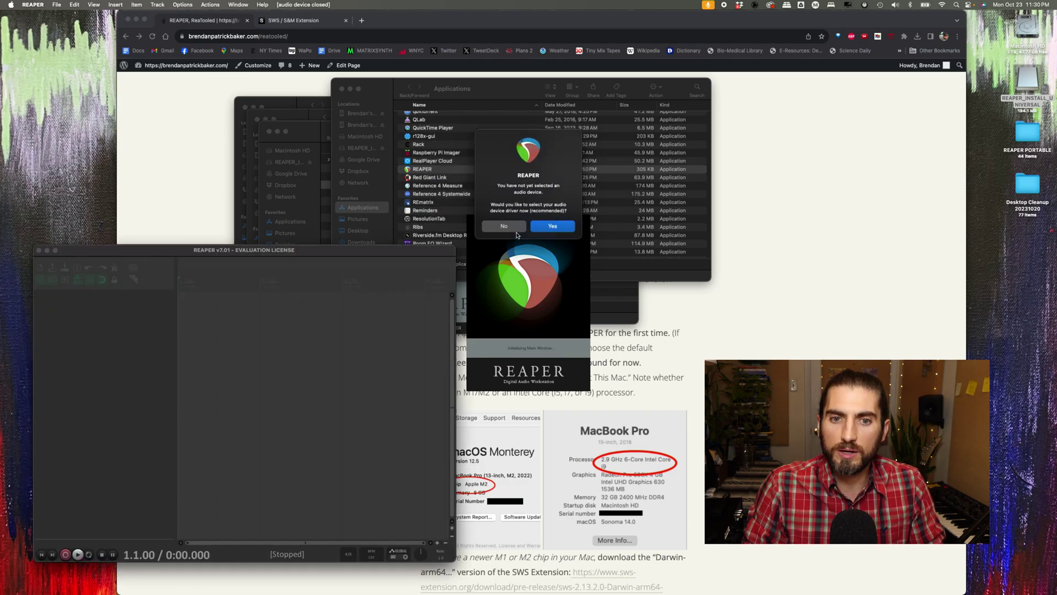
pyautogui.moveTo(136, 250); pyautogui.dragTo(347, 101)
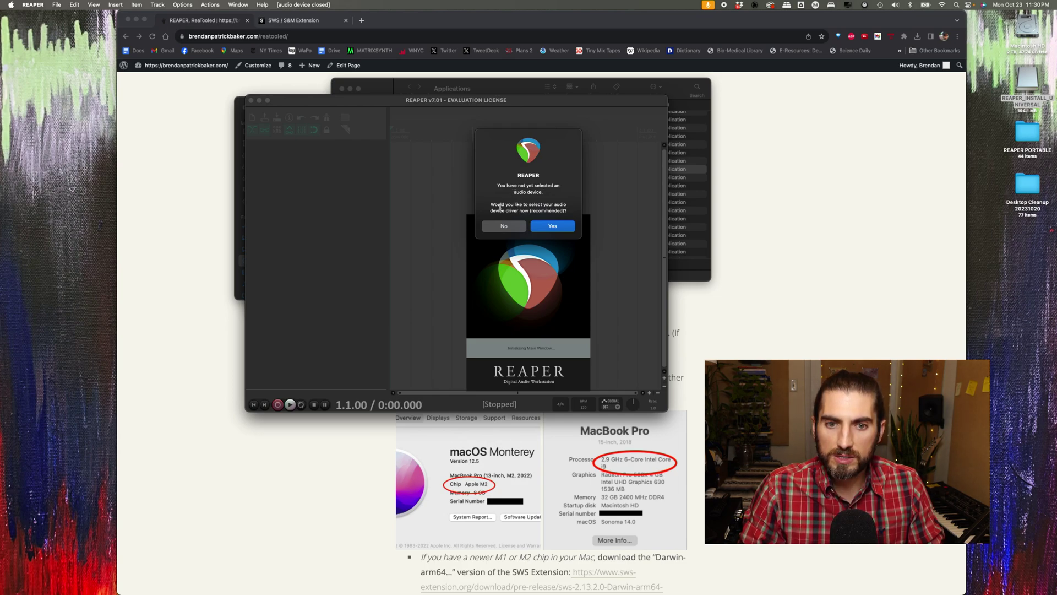
pyautogui.click(553, 226)
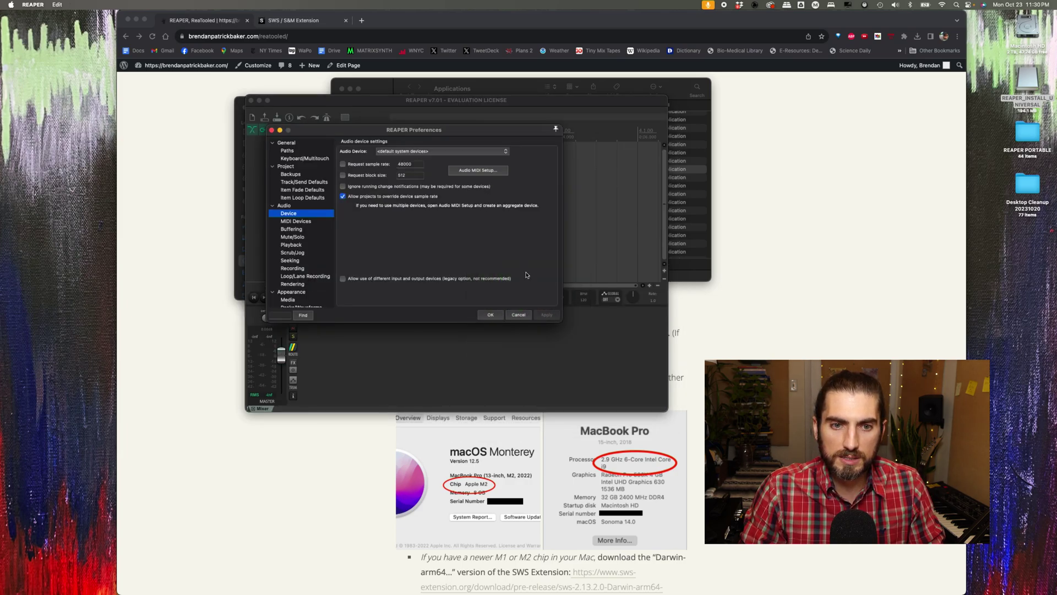
pyautogui.moveTo(472, 135); pyautogui.dragTo(706, 124)
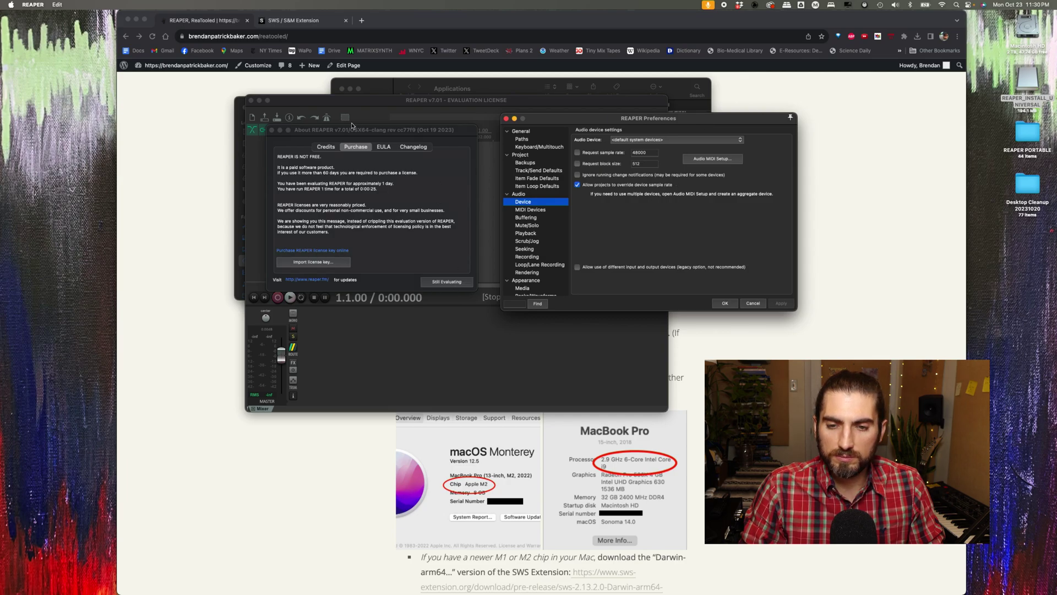
pyautogui.click(447, 282)
# Reposition and enlarge the REAPER window, then bring the ReaTooled guide to the front
pyautogui.moveTo(478, 100); pyautogui.dragTo(459, 62)
pyautogui.moveTo(647, 371); pyautogui.dragTo(784, 441)
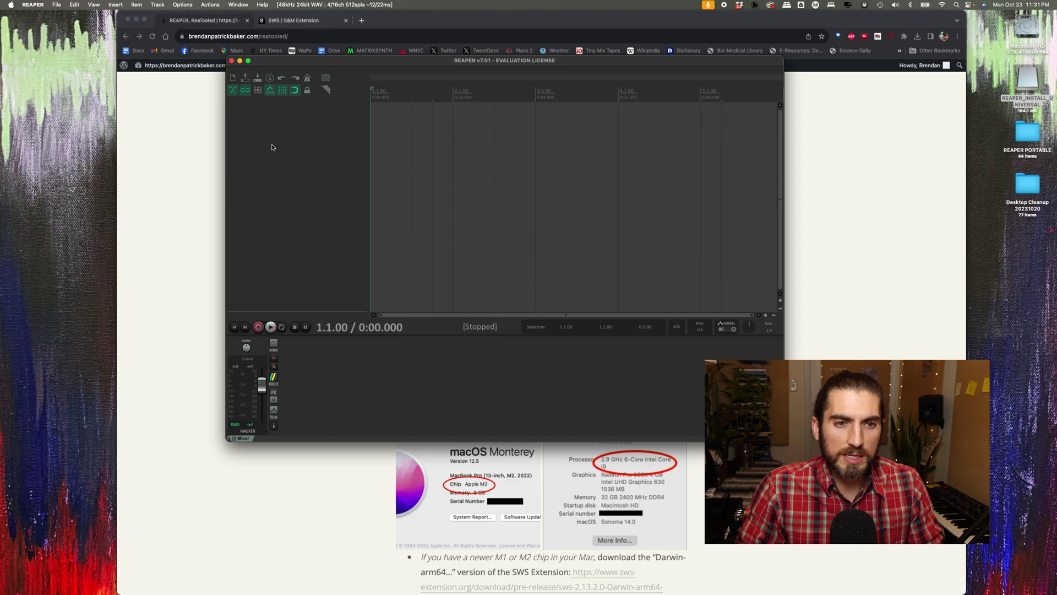
pyautogui.click(178, 148)
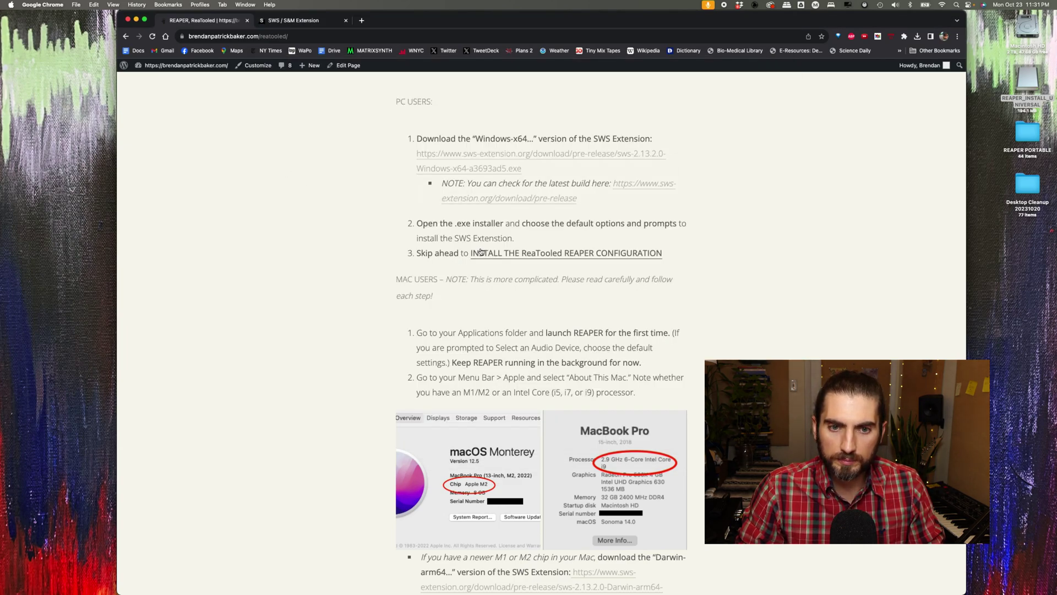
# Scroll to the Mac SWS links and confirm the 2.9 GHz 6-Core Intel Core i9 in About This Mac
pyautogui.scroll(-5, 482, 247)
pyautogui.scroll(-3, 483, 250)
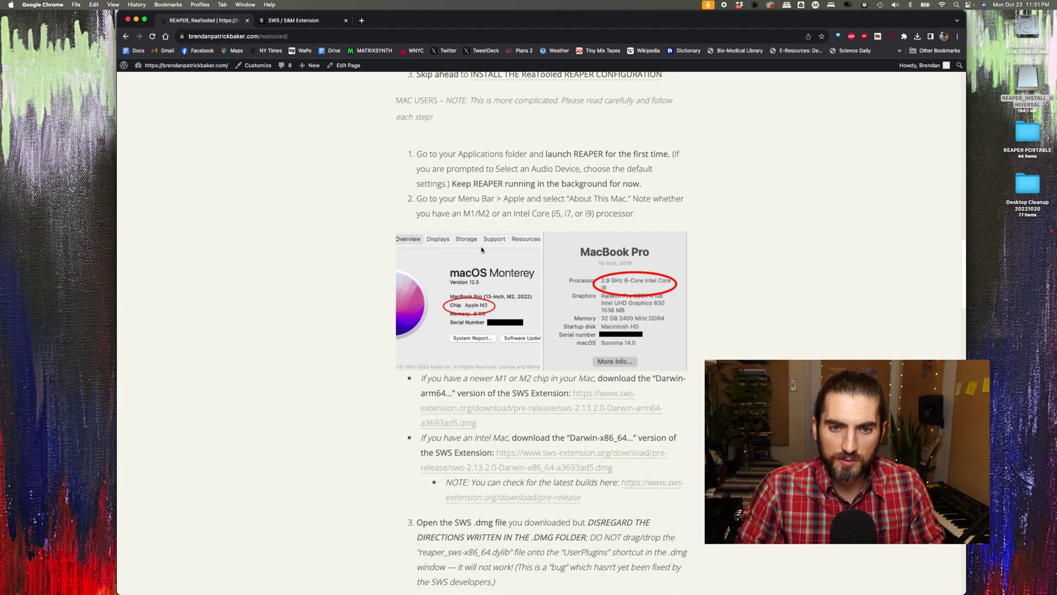
pyautogui.scroll(-1, 481, 238)
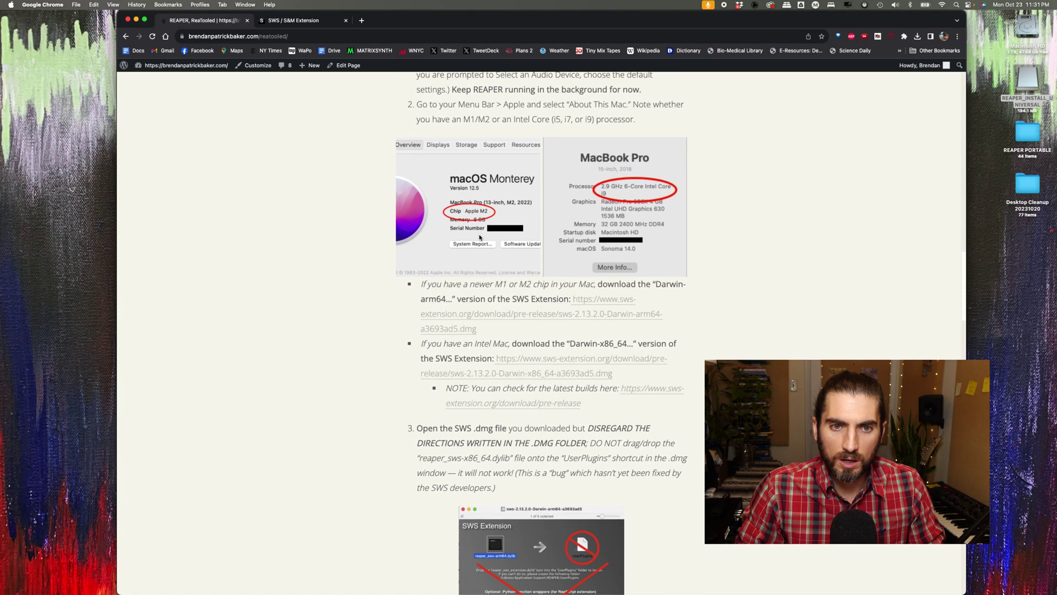
pyautogui.click(11, 5)
pyautogui.click(22, 21)
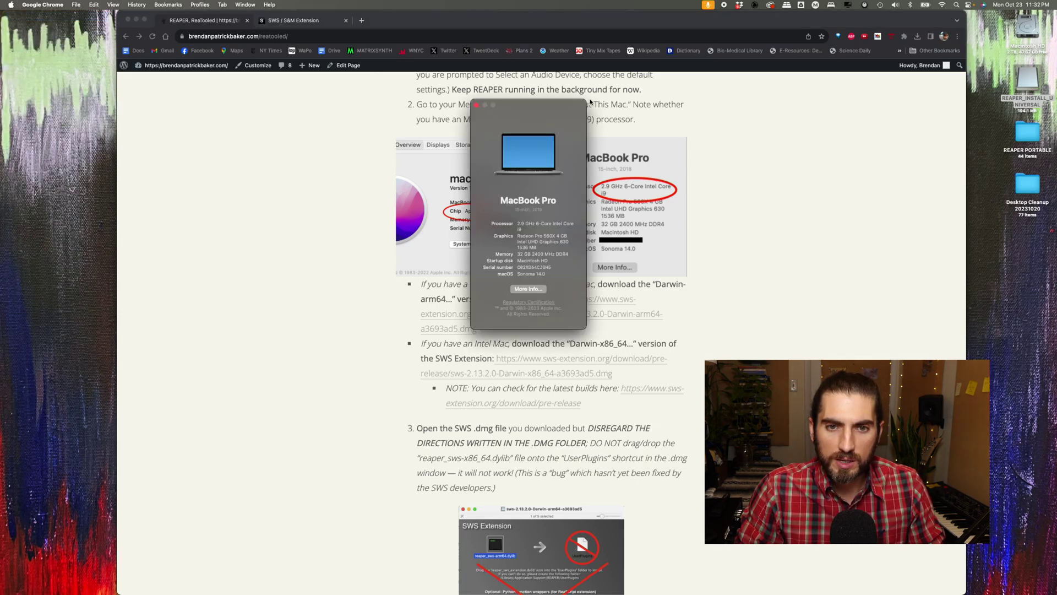
pyautogui.moveTo(579, 132); pyautogui.dragTo(568, 125)
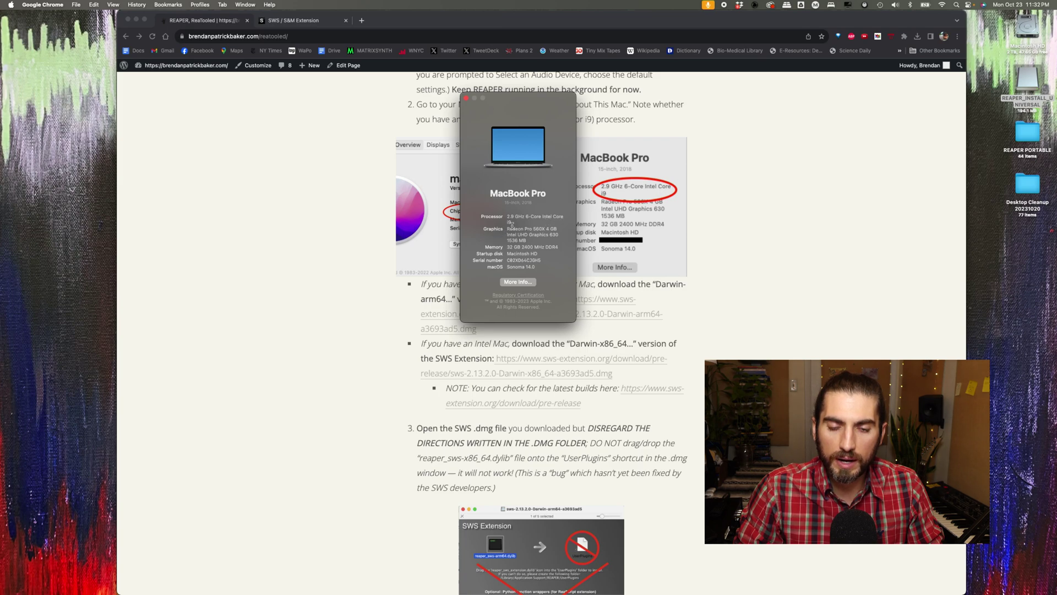
pyautogui.moveTo(516, 100); pyautogui.dragTo(715, 110)
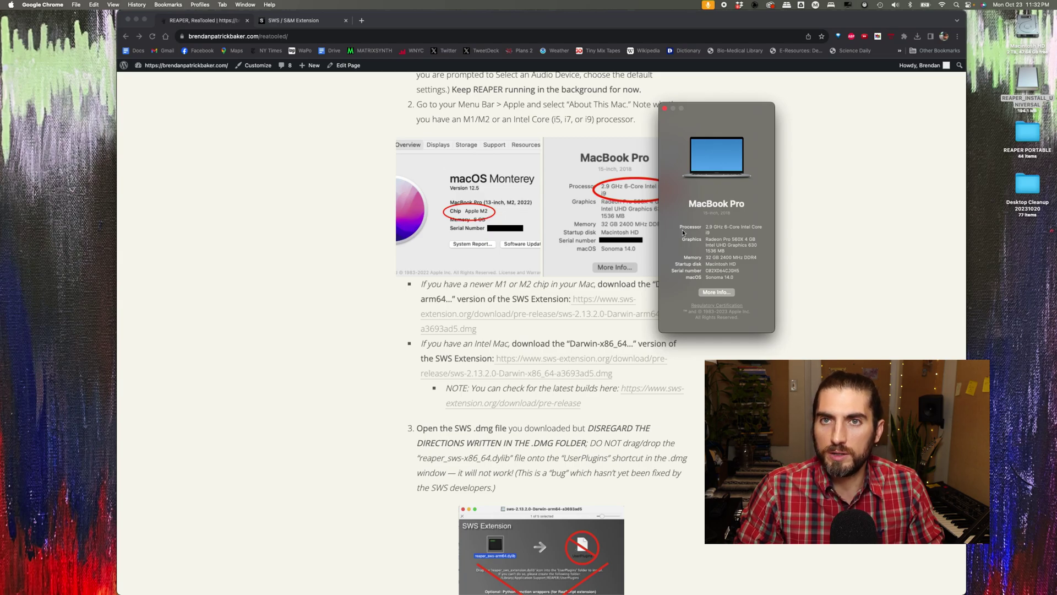
pyautogui.click(664, 109)
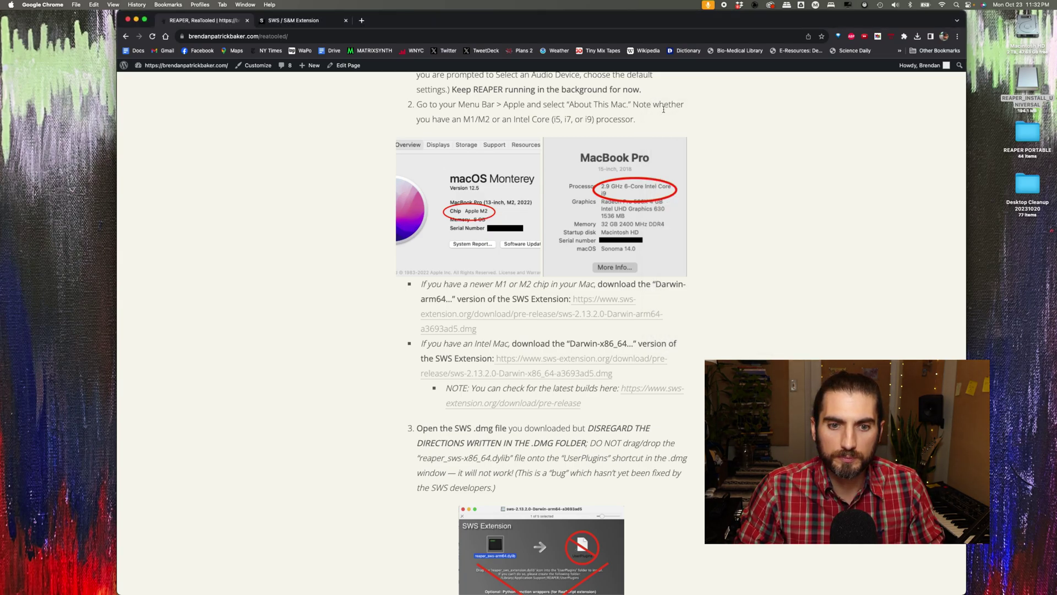
# Download the Intel x86_64 SWS 2.13.2.0 disk image and confirm it in the downloads list
pyautogui.scroll(-2, 390, 271)
pyautogui.scroll(-1, 391, 271)
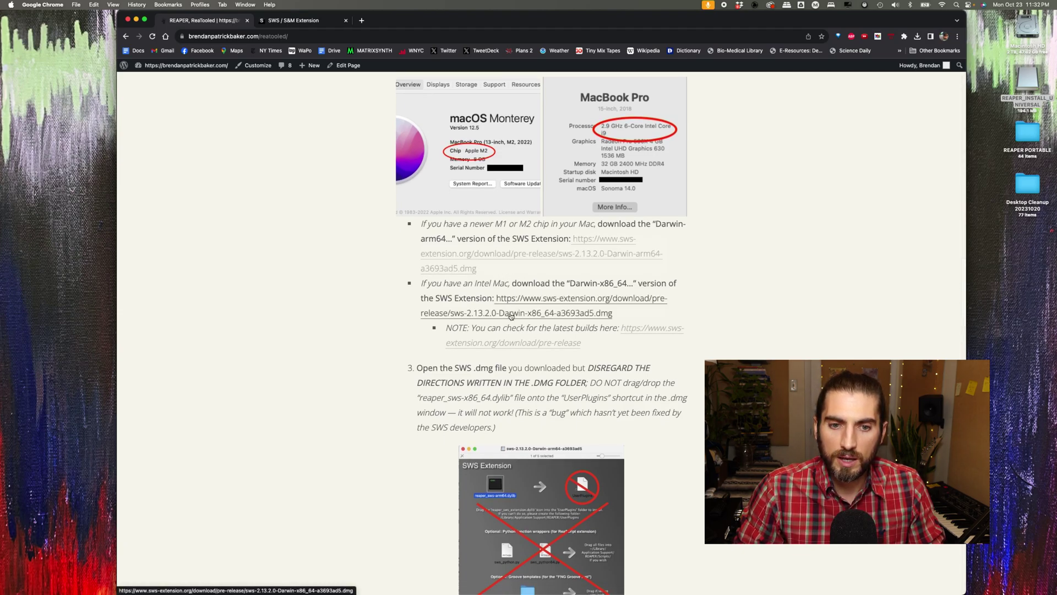
pyautogui.rightClick(523, 303)
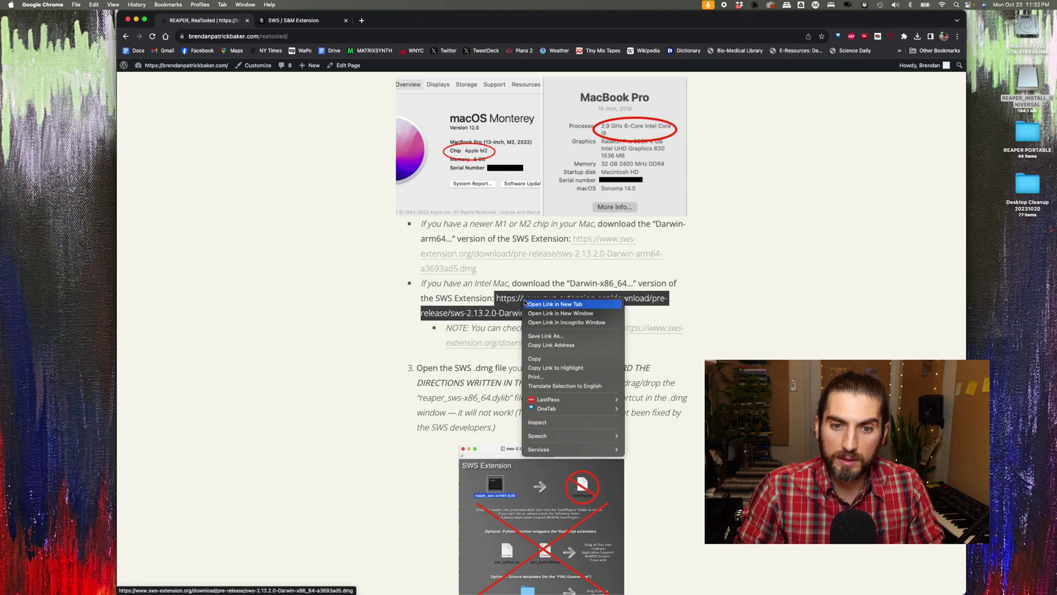
pyautogui.click(551, 353)
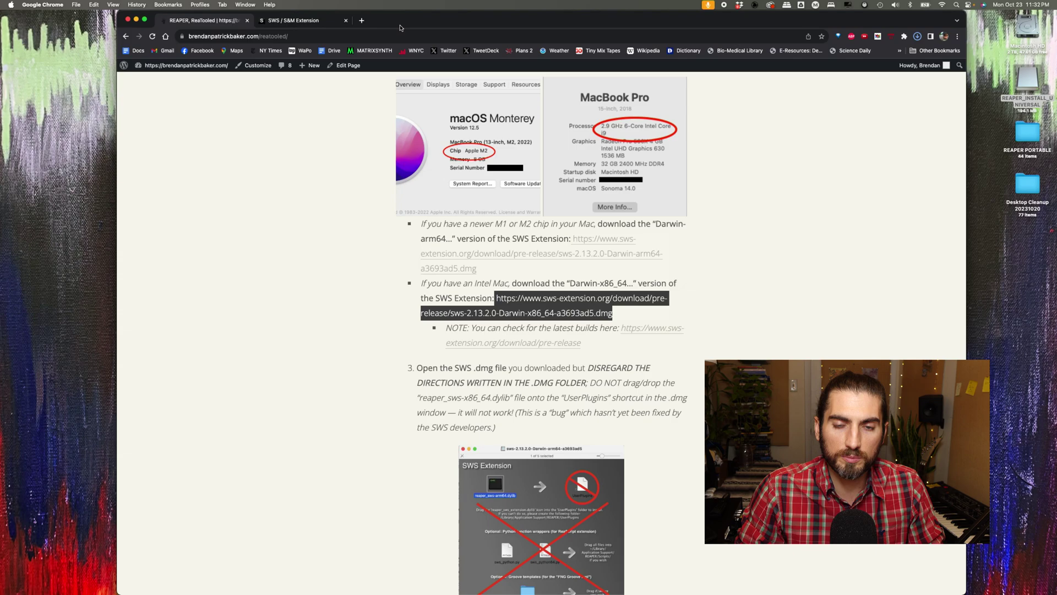
pyautogui.click(917, 35)
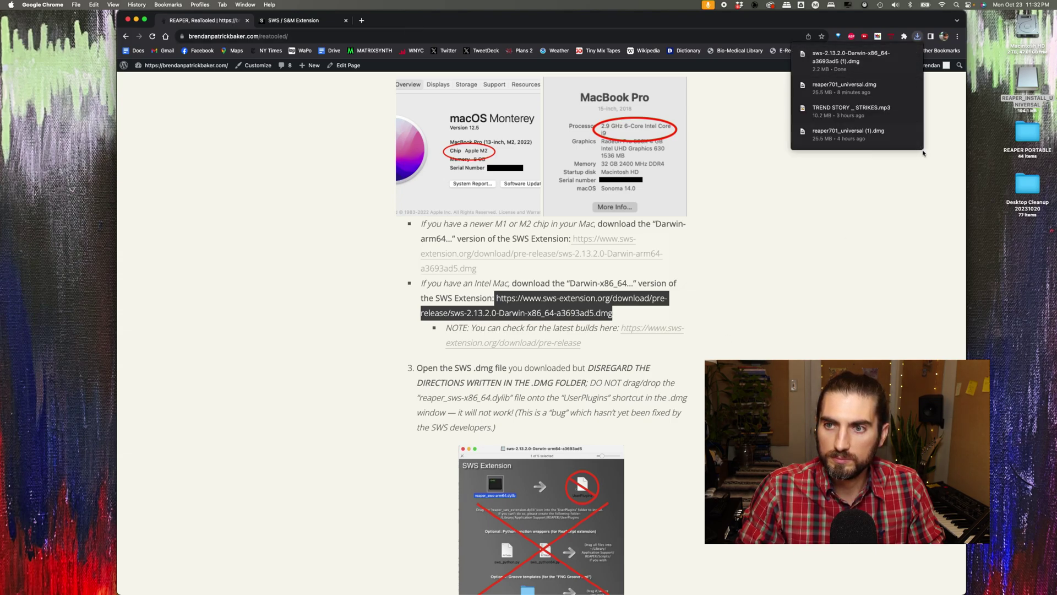
pyautogui.click(936, 158)
pyautogui.scroll(1, 726, 303)
pyautogui.scroll(-5, 726, 304)
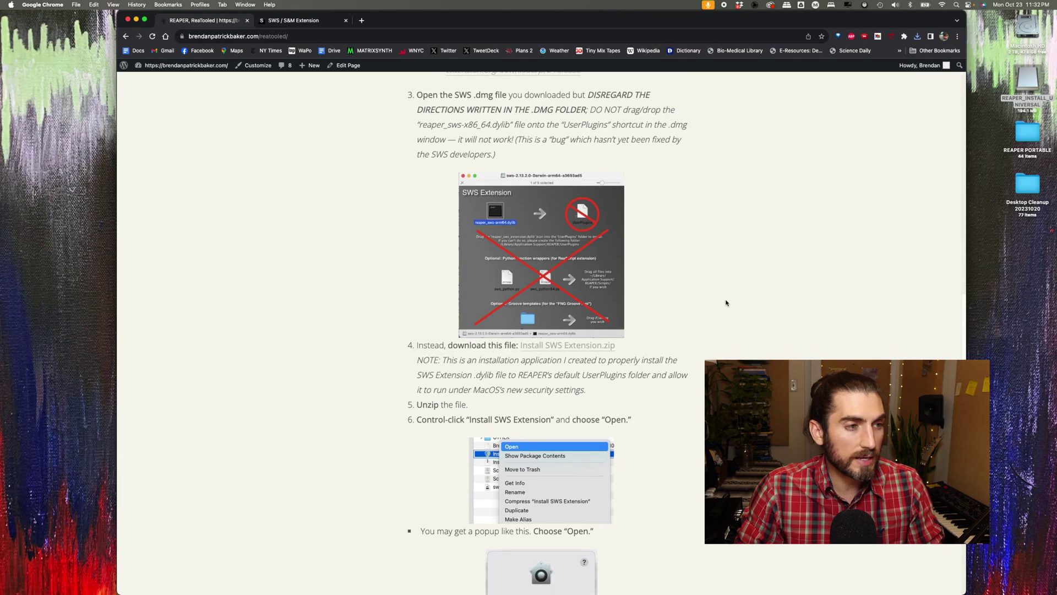
# Open sws-2.13.2.0-Darwin-x86_64-a3693ad5.dmg from Downloads and accept the SWS licence
pyautogui.press('super+Tab')
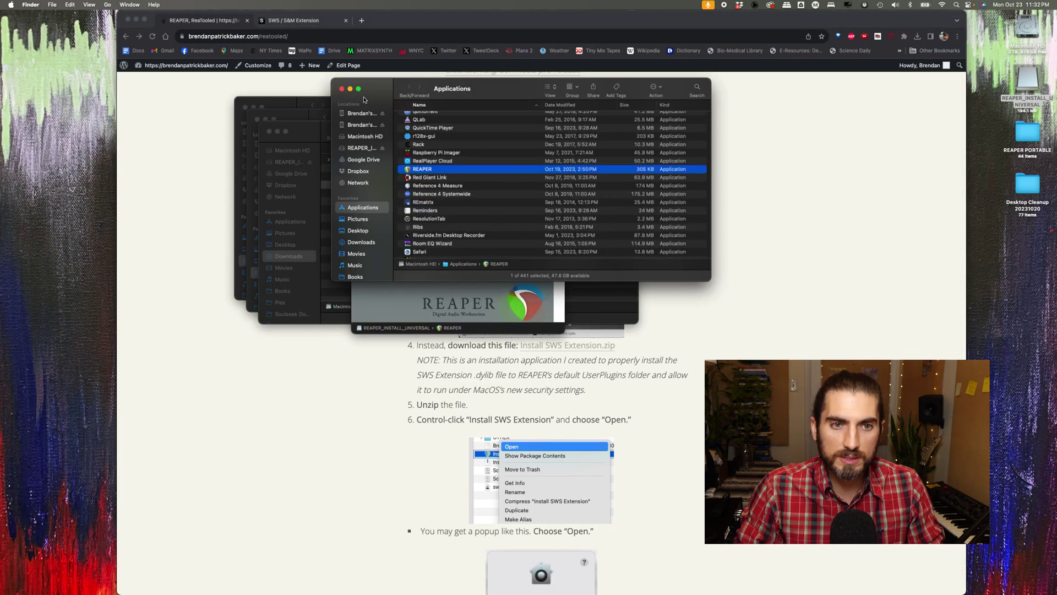
pyautogui.click(342, 89)
pyautogui.click(352, 185)
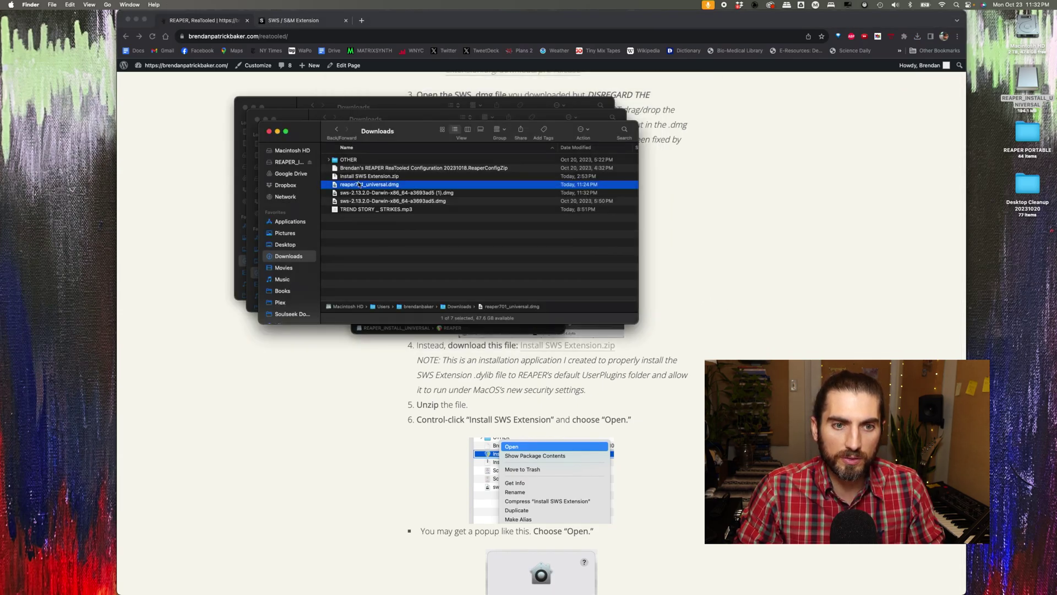
pyautogui.doubleClick(380, 200)
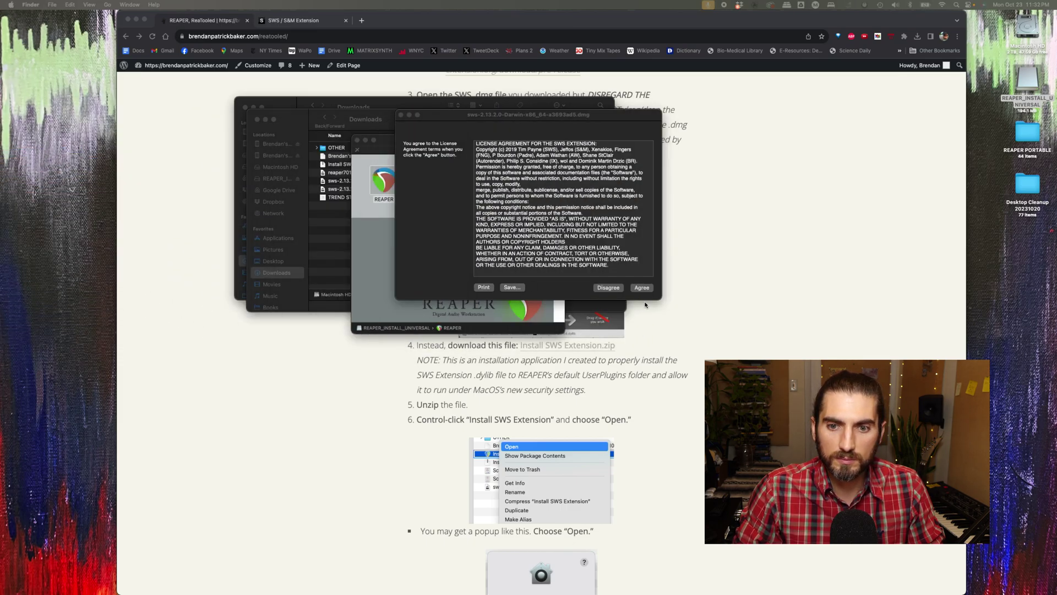
pyautogui.click(642, 287)
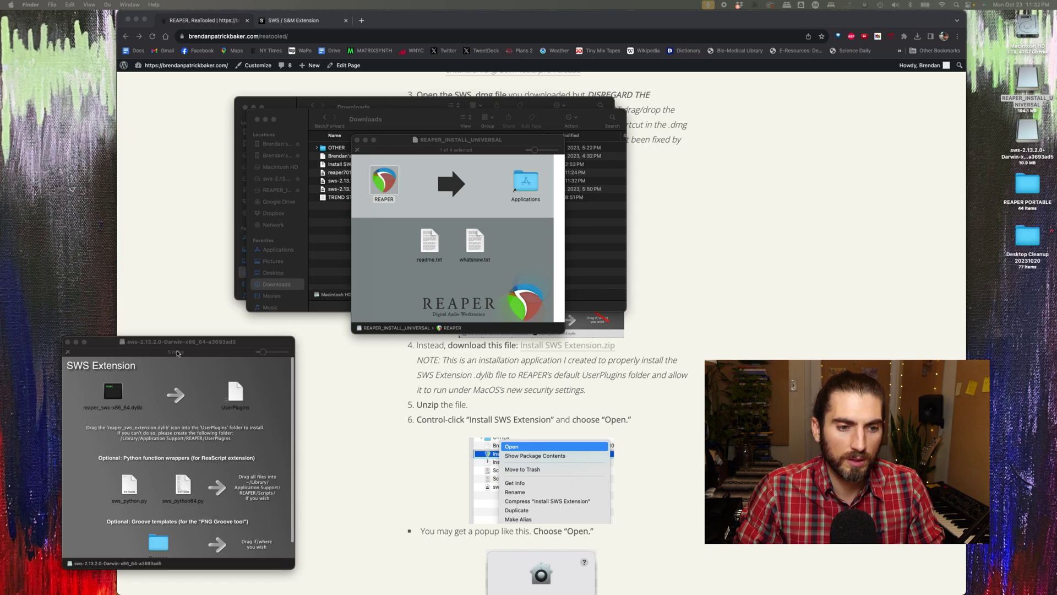
# Center the SWS Extension window, drag the dylib toward UserPlugins, and scroll the guide to step 4
pyautogui.moveTo(187, 344); pyautogui.dragTo(476, 129)
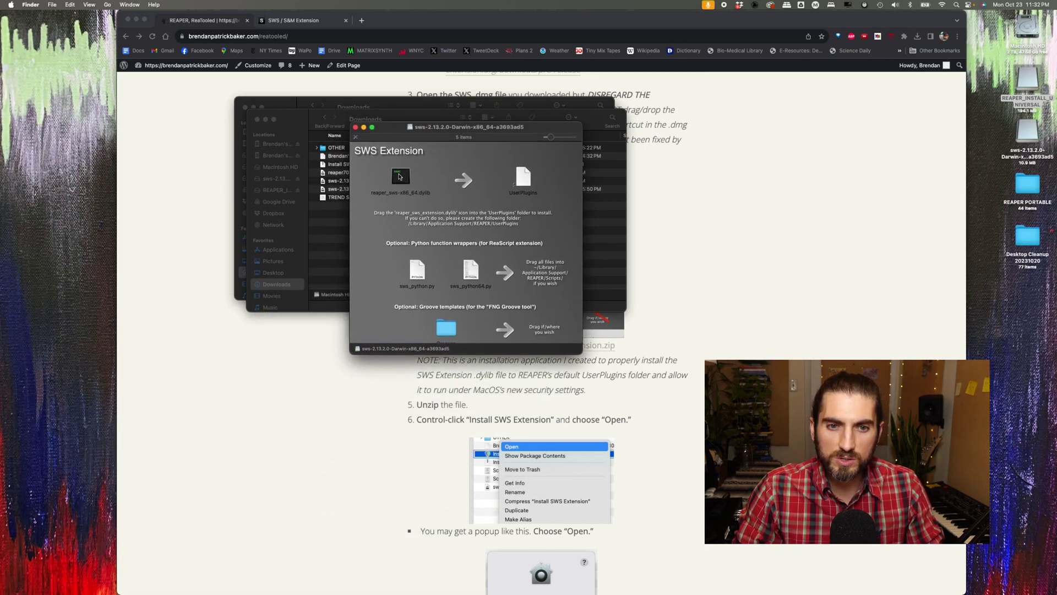
pyautogui.moveTo(400, 177); pyautogui.dragTo(525, 176)
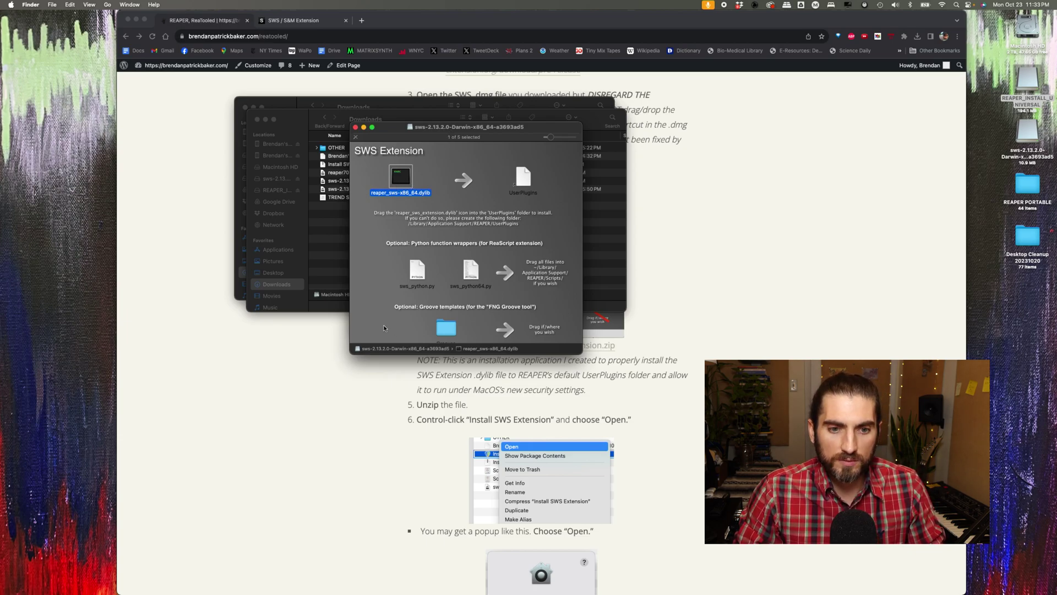
pyautogui.click(309, 376)
pyautogui.scroll(-4, 428, 410)
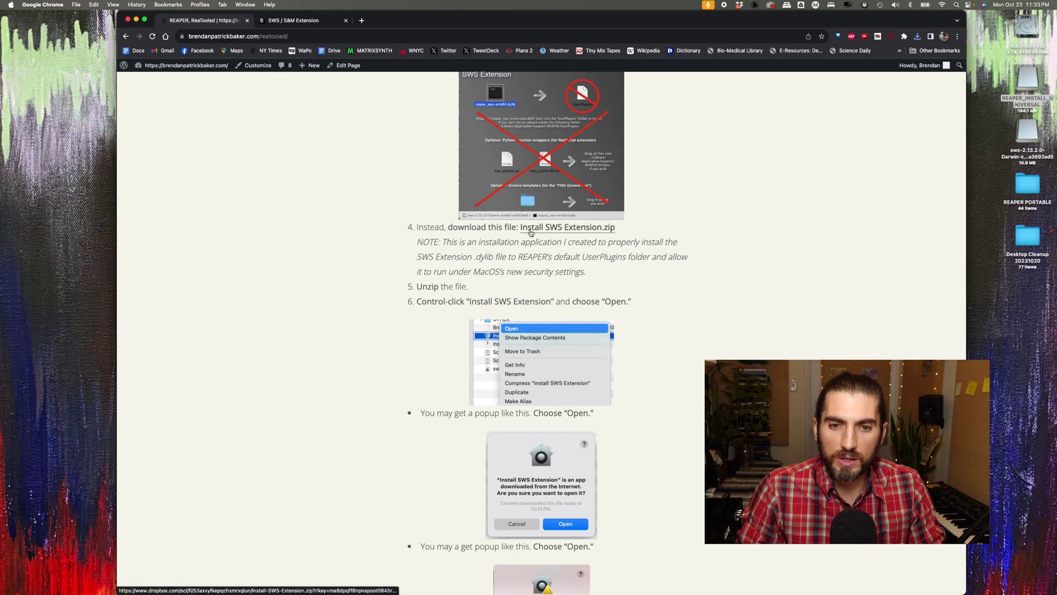
# Download Install SWS Extension.zip, unzip it in Downloads, and reopen the SWS disk image window
pyautogui.scroll(-1, 531, 232)
pyautogui.click(543, 220)
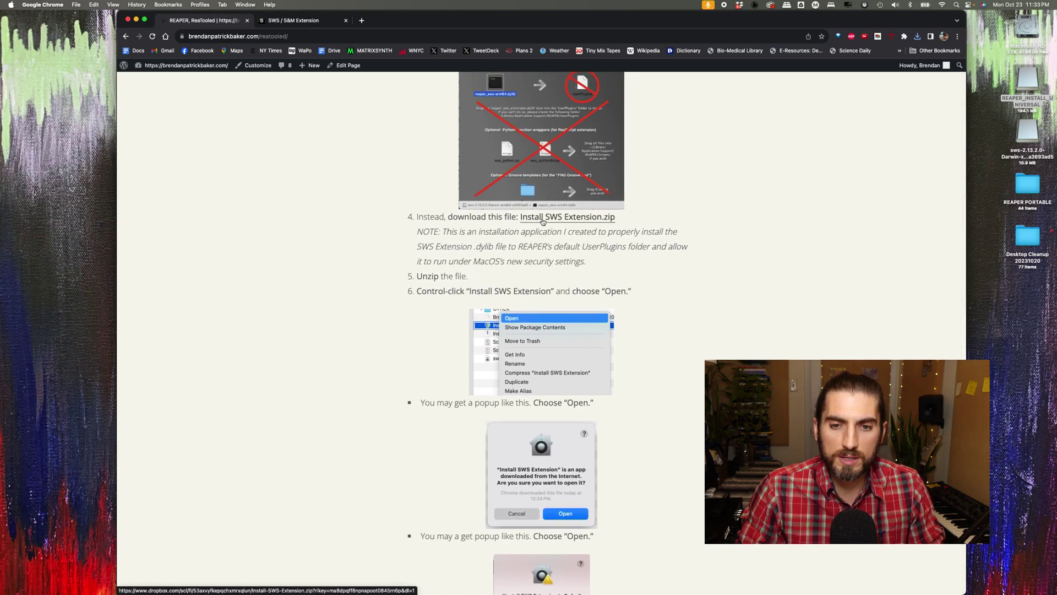
pyautogui.click(909, 57)
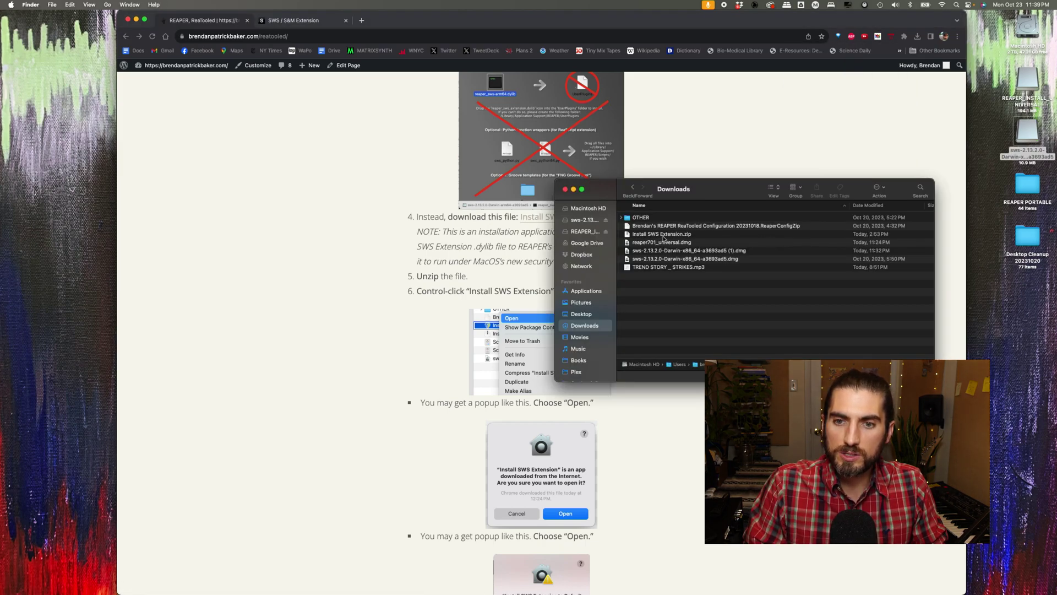
pyautogui.doubleClick(664, 235)
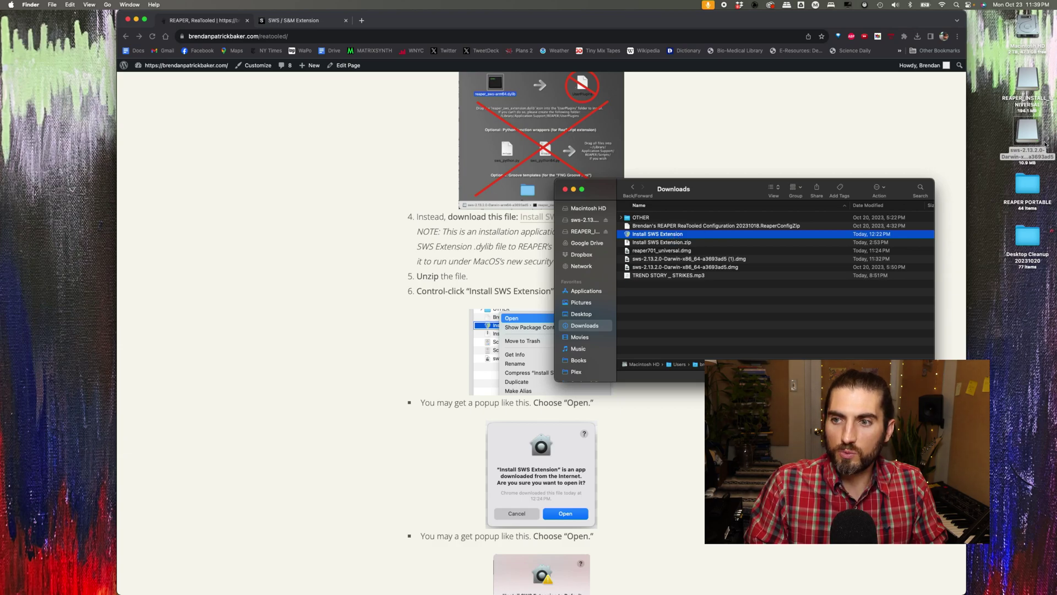
pyautogui.doubleClick(1027, 134)
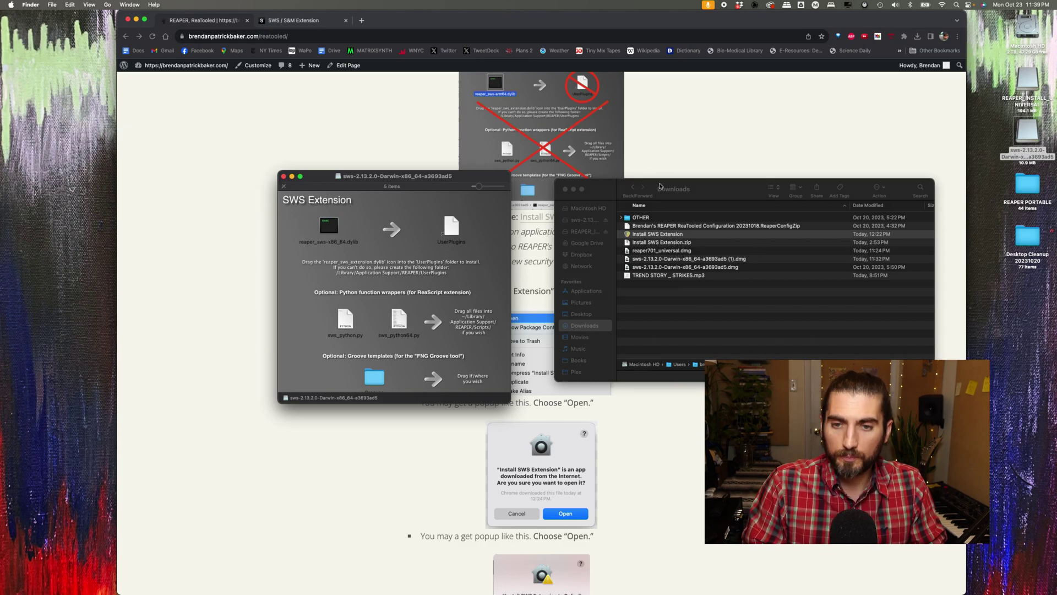
# Open the Install SWS Extension app, approve the security warning, and confirm the SWS installation
pyautogui.click(602, 187)
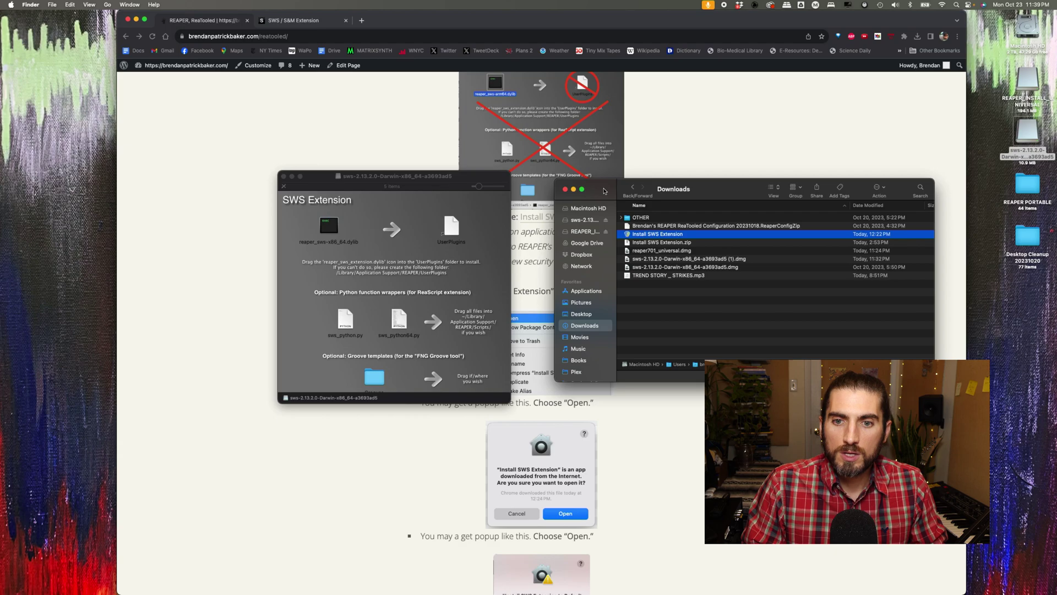
pyautogui.rightClick(666, 238)
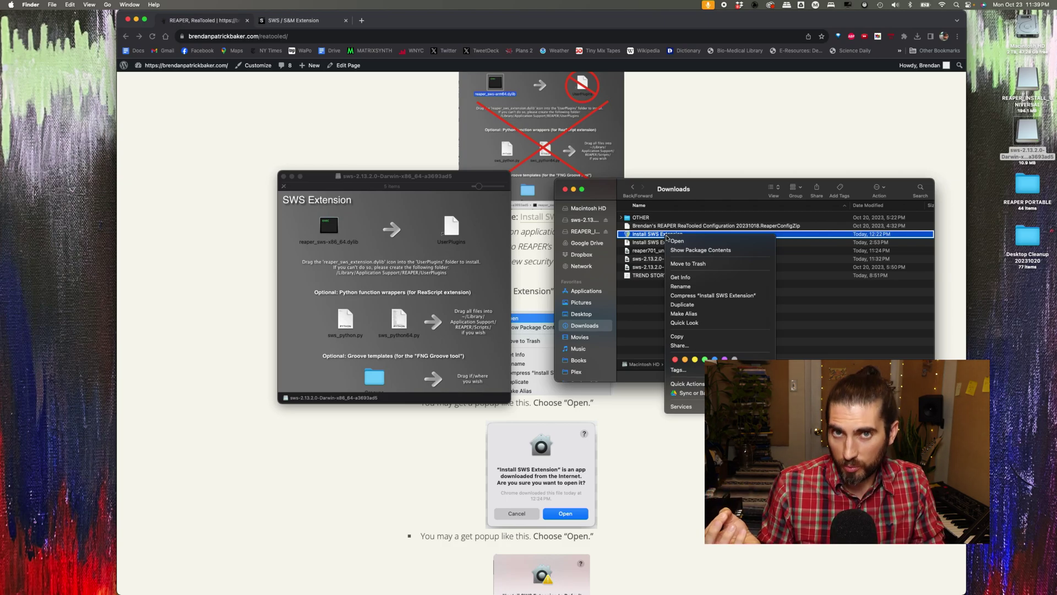
pyautogui.click(653, 309)
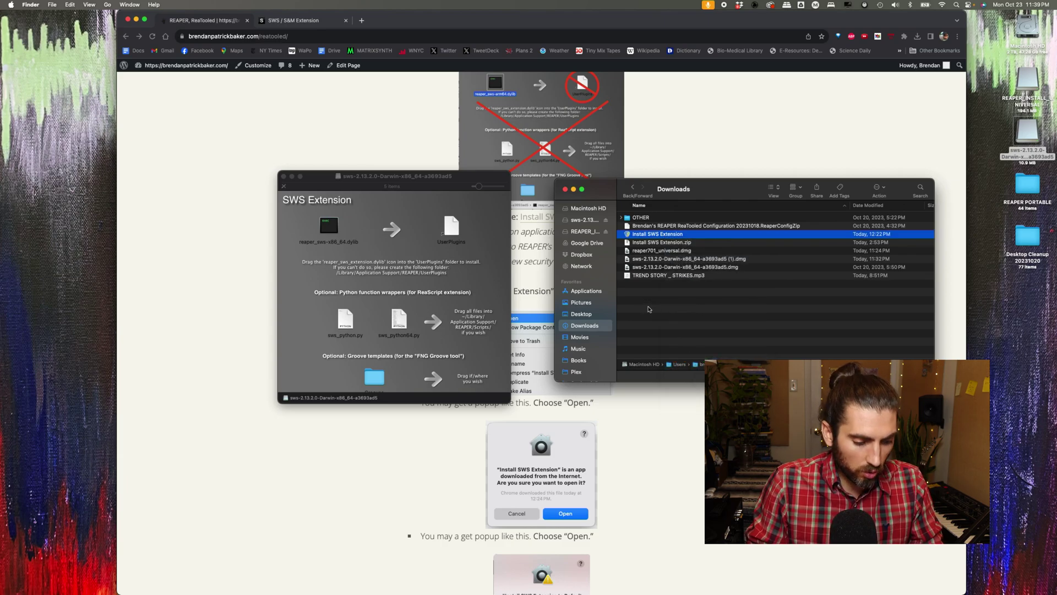
pyautogui.rightClick(661, 234)
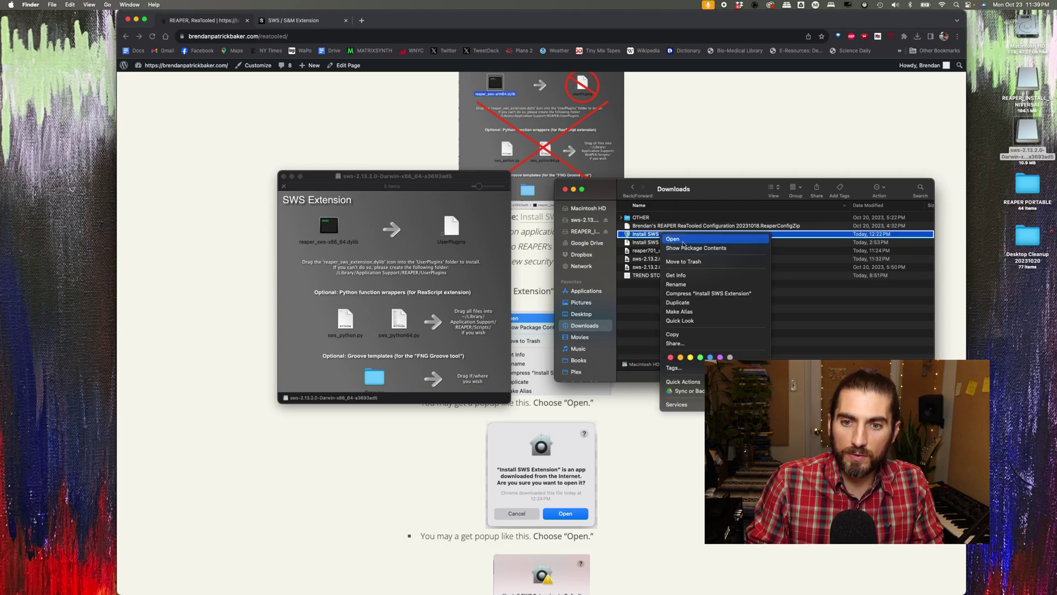
pyautogui.click(677, 242)
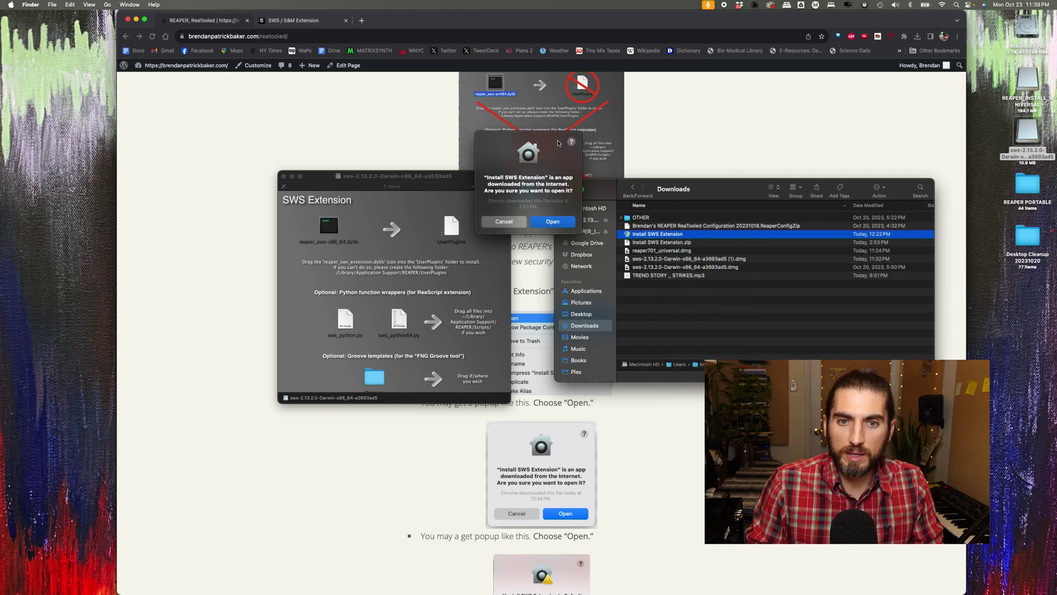
pyautogui.moveTo(557, 143); pyautogui.dragTo(581, 152)
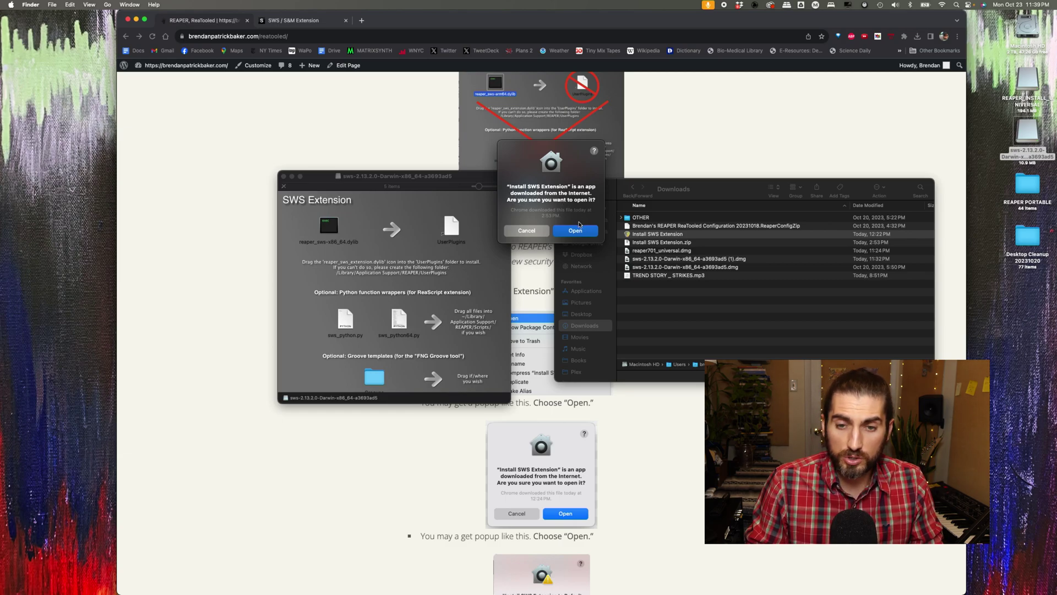
pyautogui.click(581, 231)
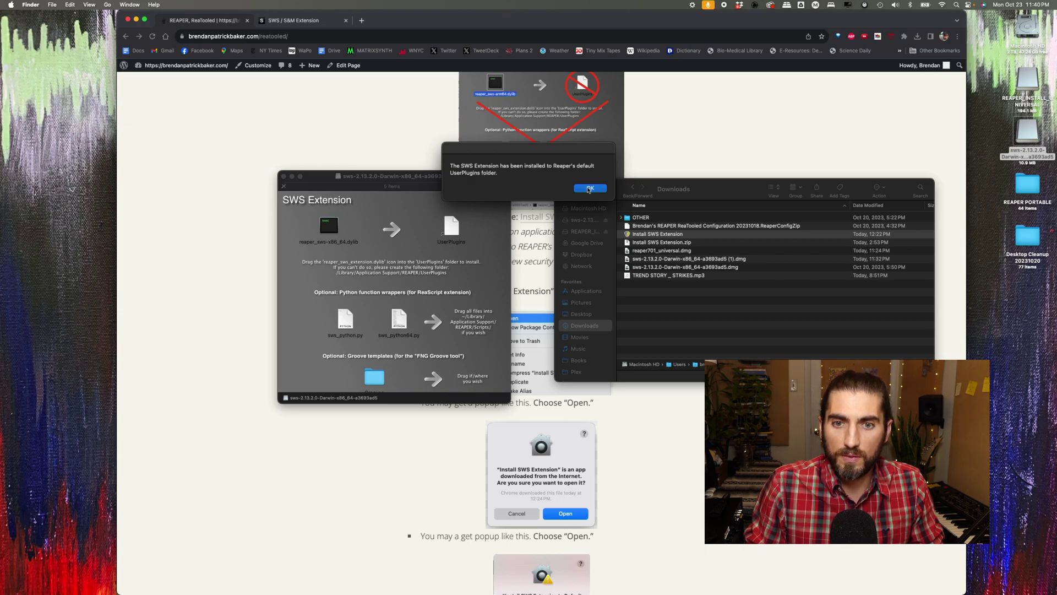
pyautogui.click(589, 189)
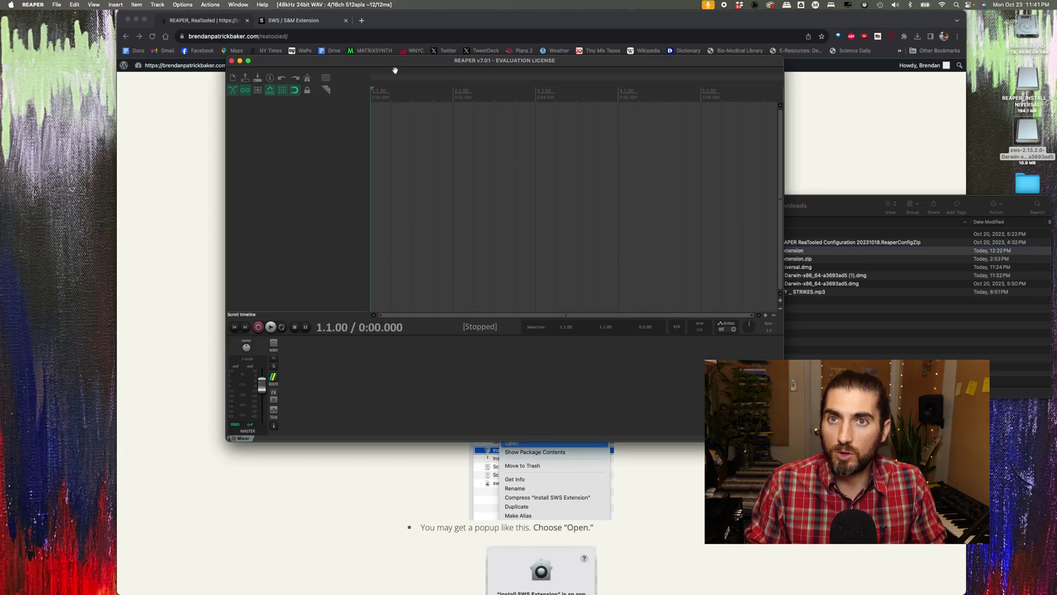
# Quit REAPER and relaunch it from Applications so it loads SWS
pyautogui.click(33, 5)
pyautogui.click(56, 94)
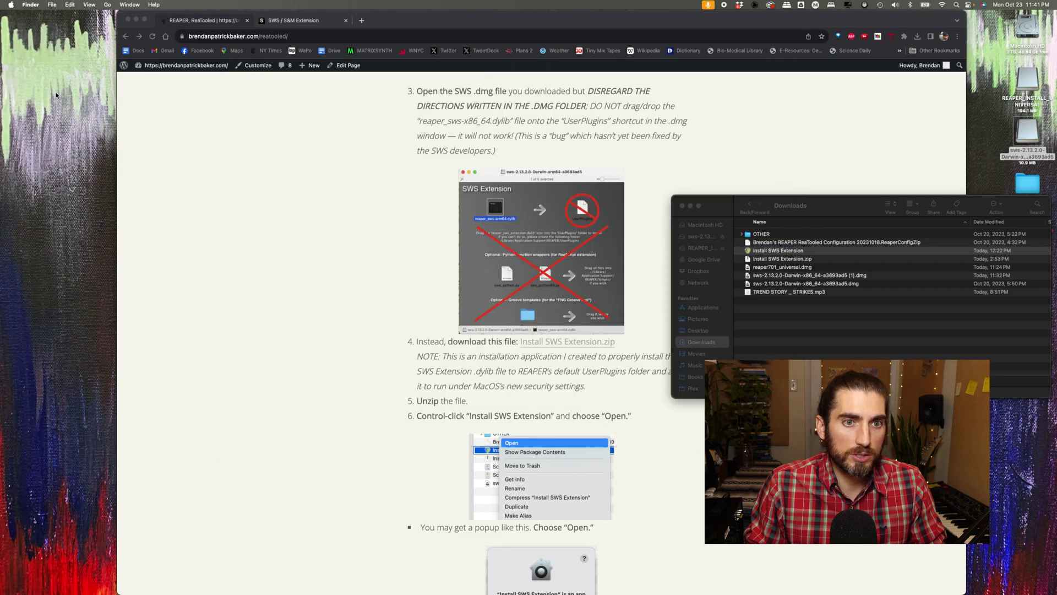
pyautogui.click(711, 310)
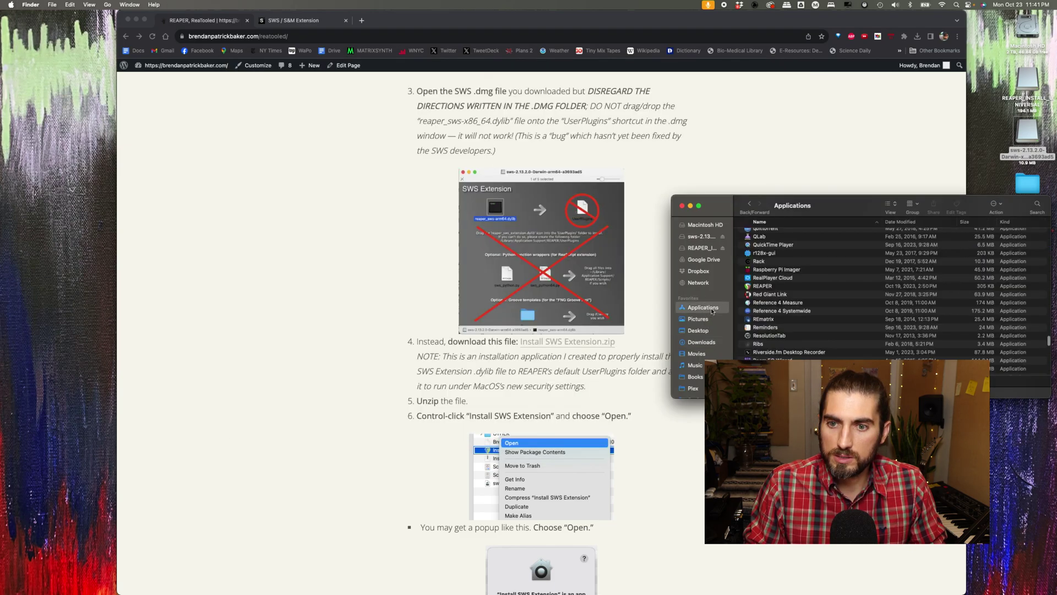
pyautogui.doubleClick(769, 288)
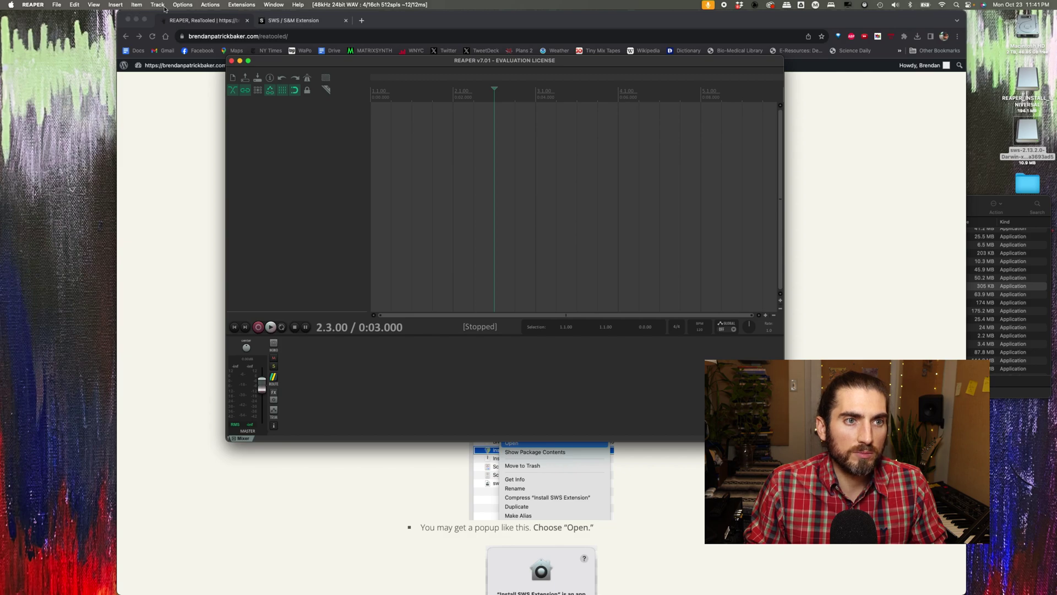
# Check the Extensions menu lists About SWS Extension and SWS Options, then close it
pyautogui.click(238, 5)
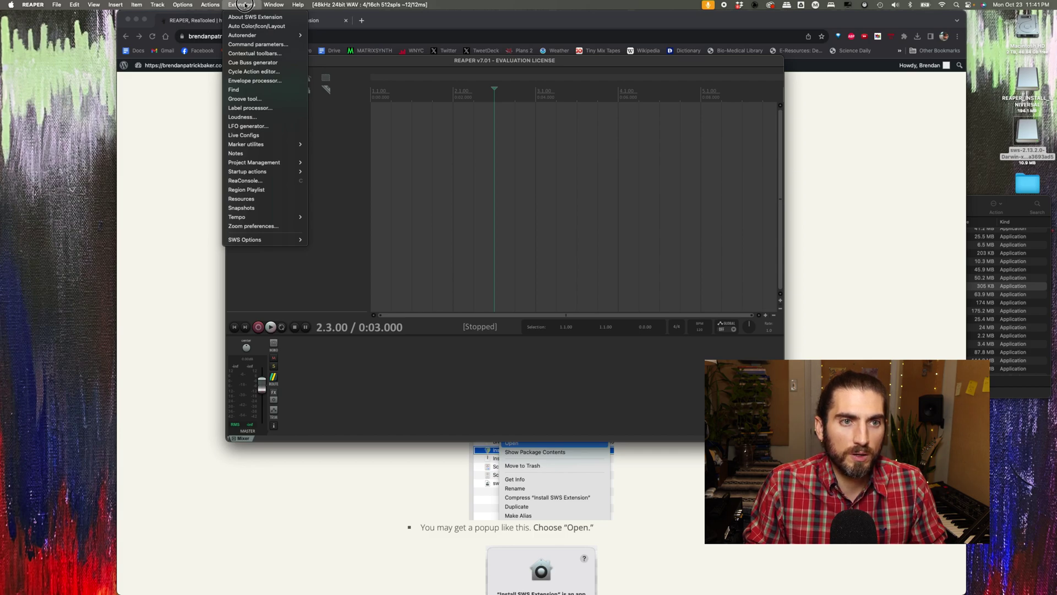
pyautogui.click(244, 5)
pyautogui.click(244, 5)
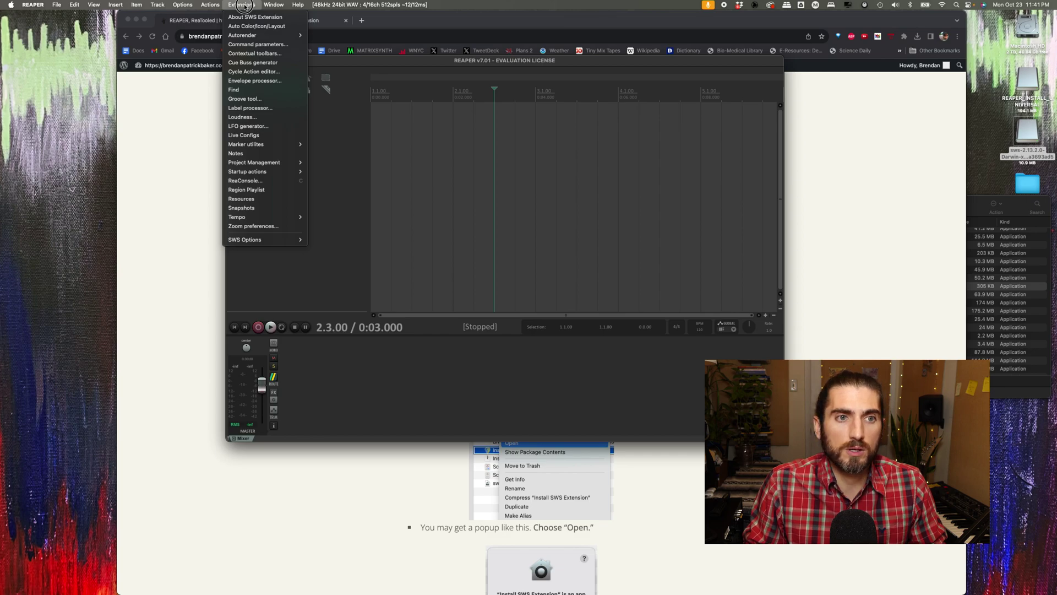
pyautogui.click(244, 5)
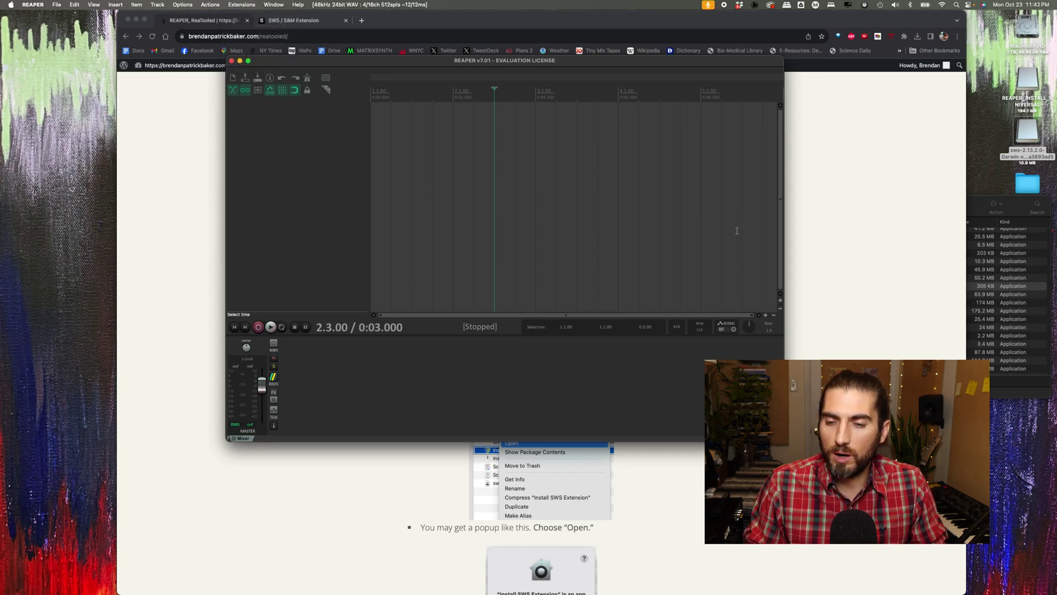
# Download the ReaTooled .ReaperConfigZip from the install section and select it in Downloads
pyautogui.click(864, 253)
pyautogui.scroll(-10, 807, 280)
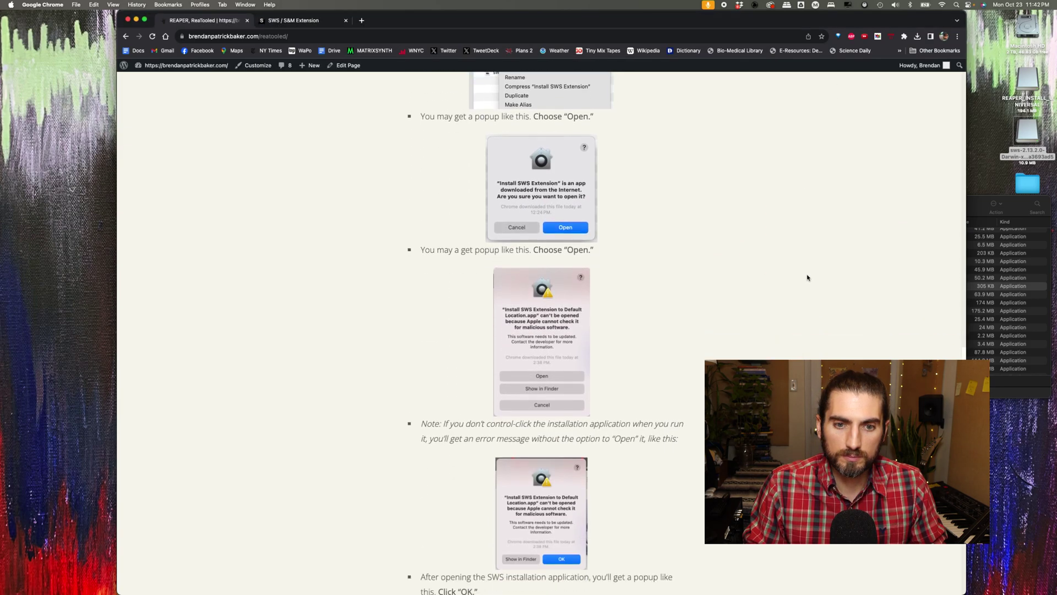
pyautogui.scroll(-15, 806, 280)
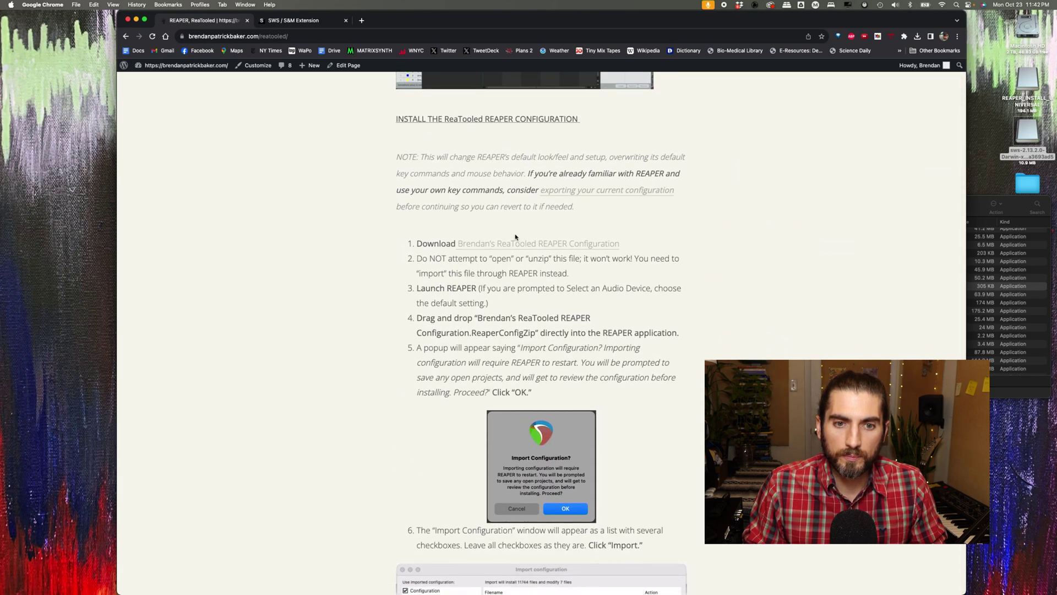
pyautogui.scroll(-1, 489, 226)
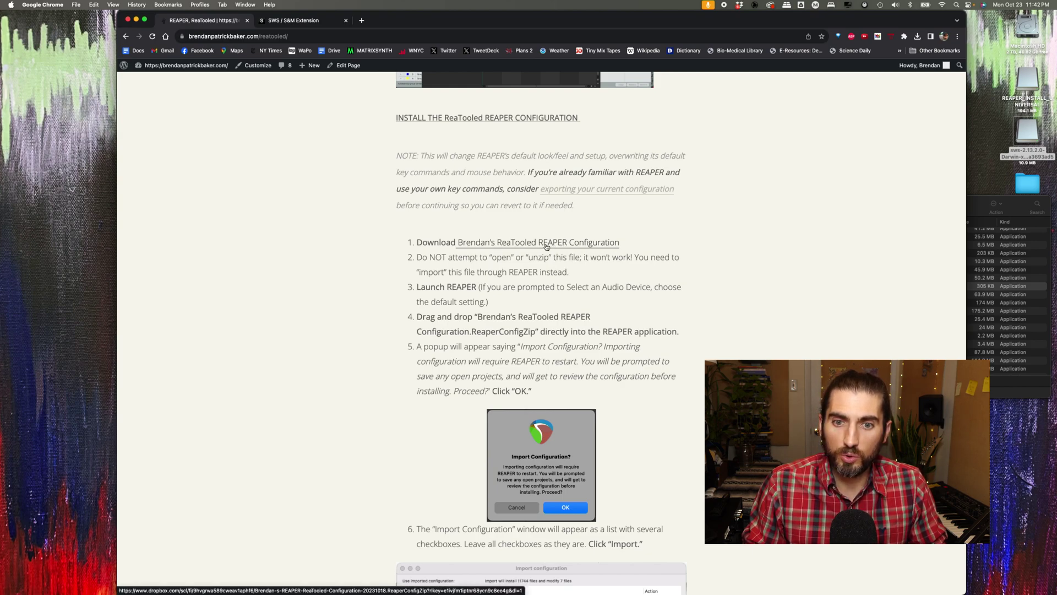
pyautogui.click(587, 245)
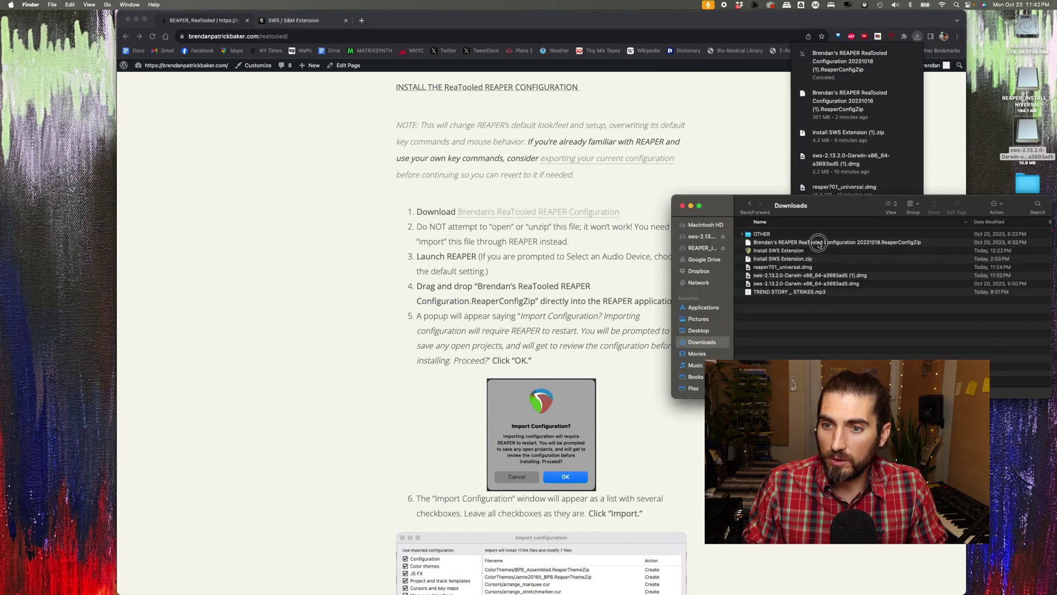
pyautogui.click(820, 243)
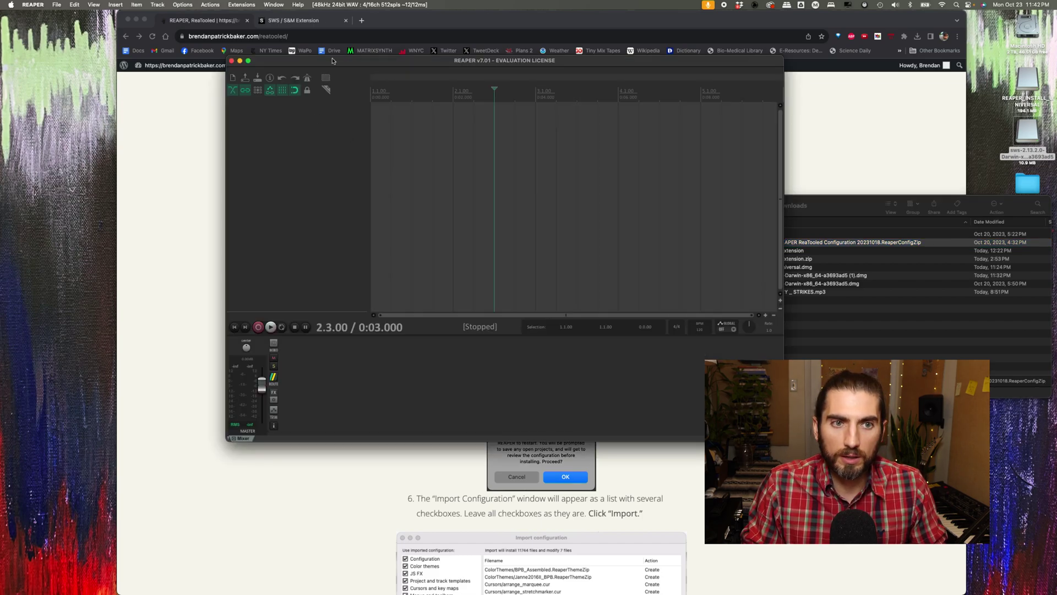
# Drop the .ReaperConfigZip into REAPER and import all 11764 configuration files, restarting REAPER
pyautogui.moveTo(333, 61); pyautogui.dragTo(249, 68)
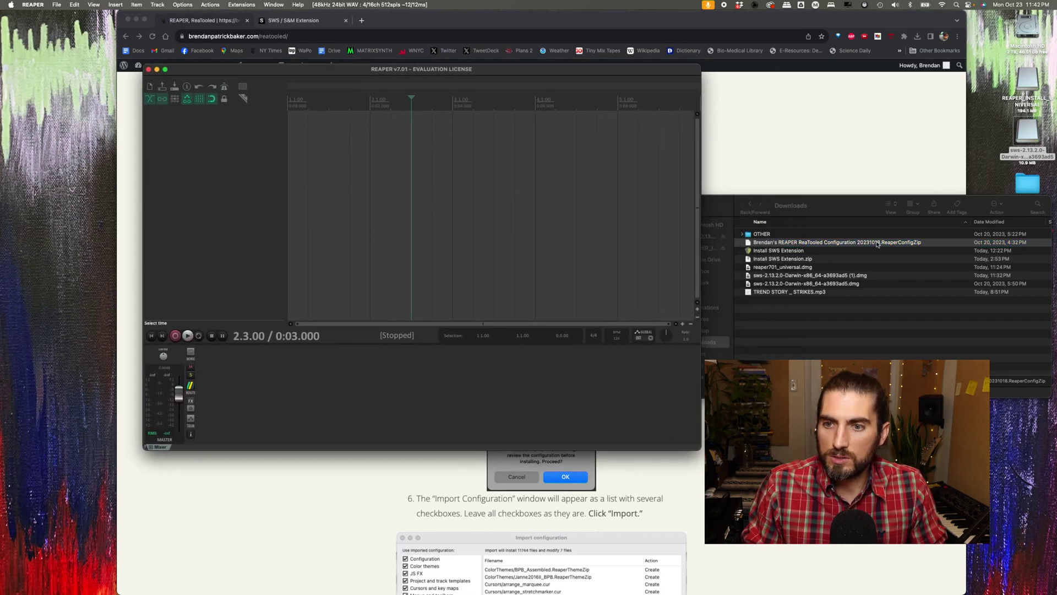
pyautogui.moveTo(873, 242); pyautogui.dragTo(477, 208)
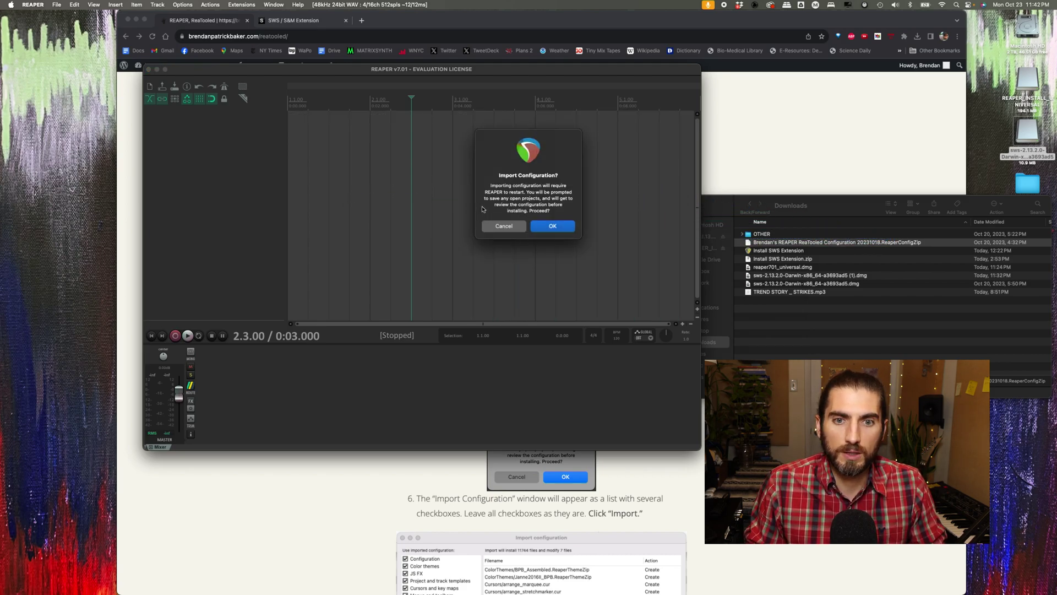
pyautogui.click(557, 226)
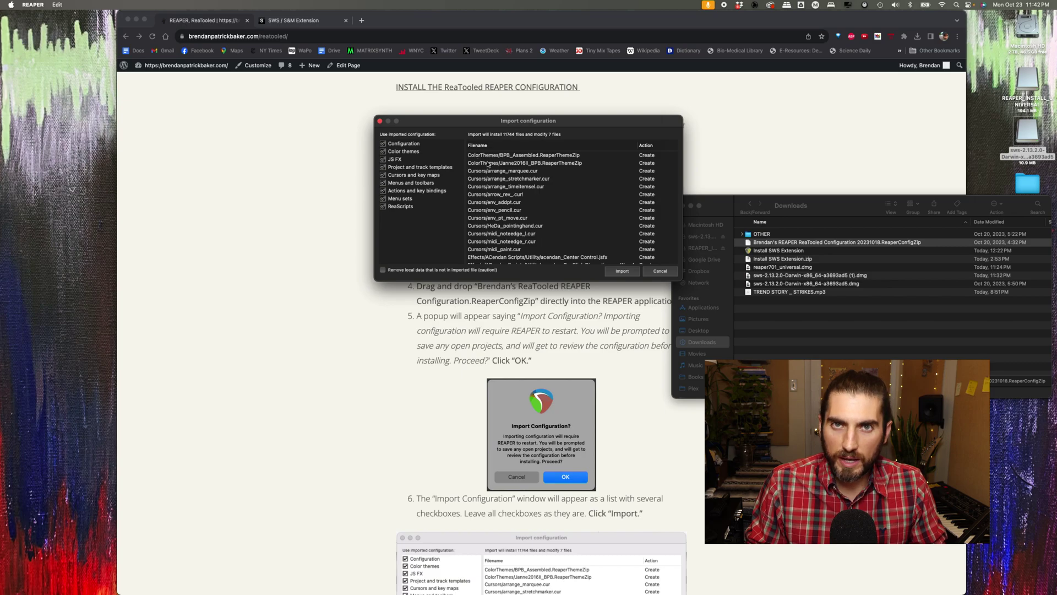
pyautogui.click(623, 271)
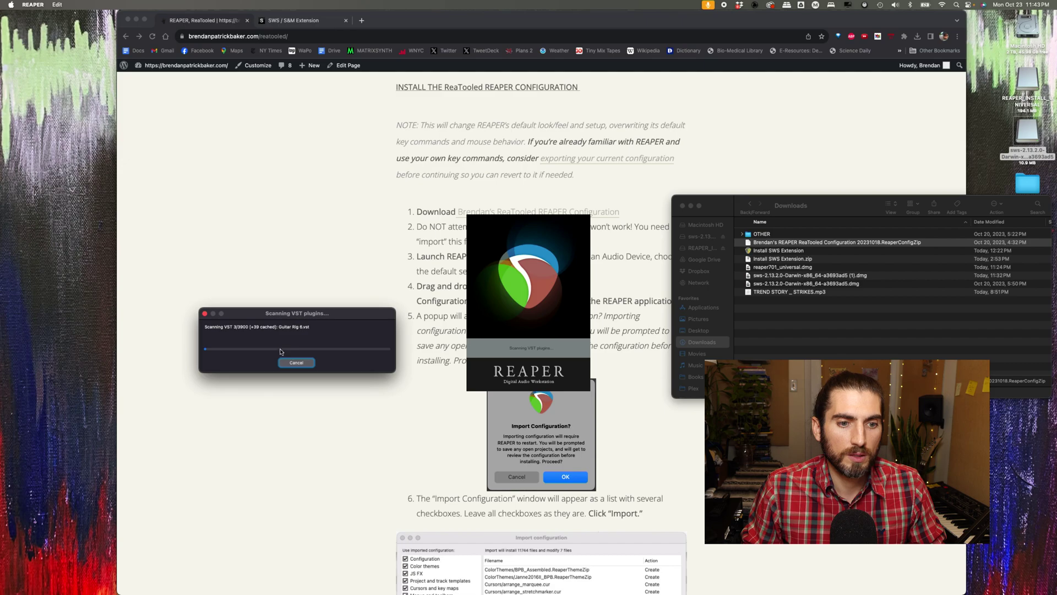
# Cancel the VST plugin scan and choose Still Evaluating on the About REAPER notice
pyautogui.click(294, 365)
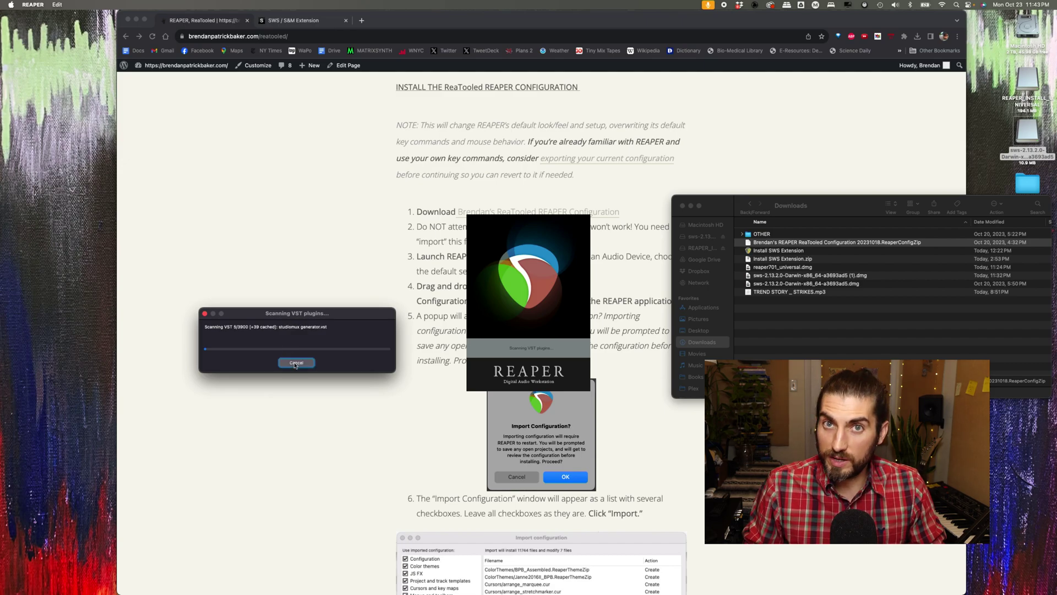
pyautogui.scroll(-1, 364, 363)
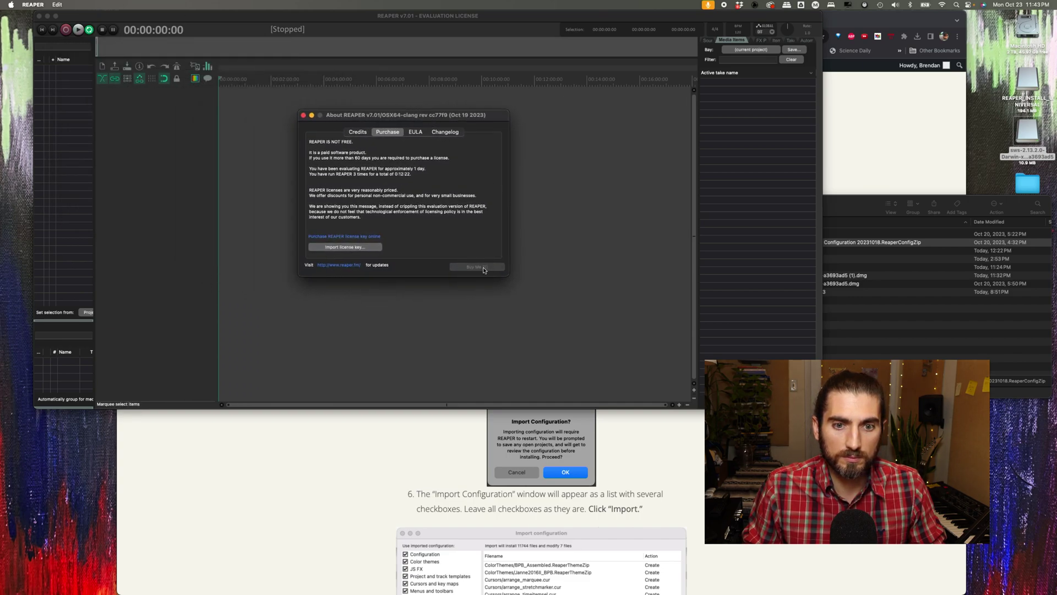
pyautogui.click(483, 267)
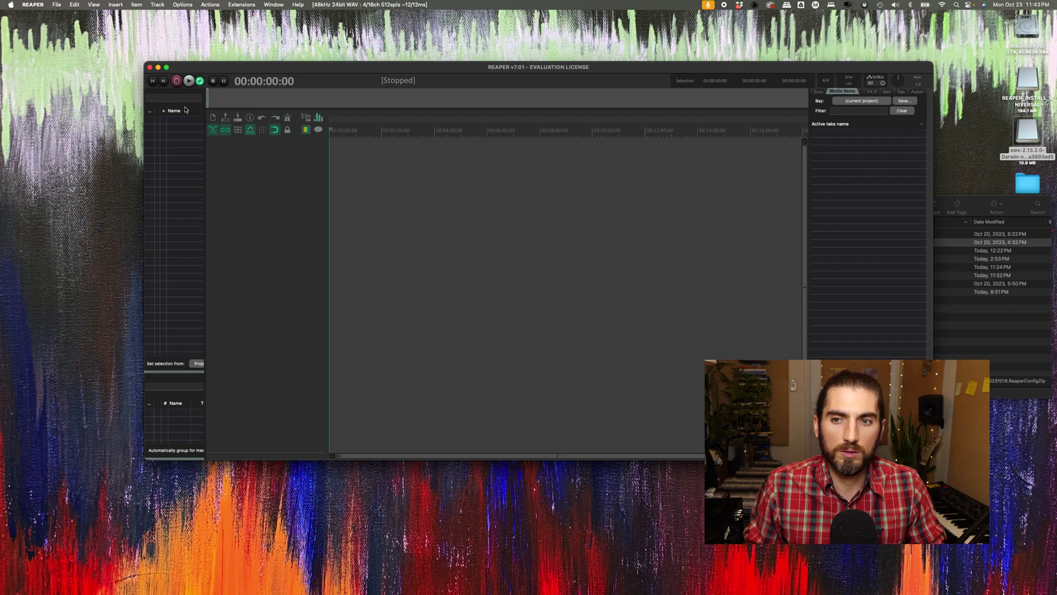
pyautogui.hscroll(1, 185, 108)
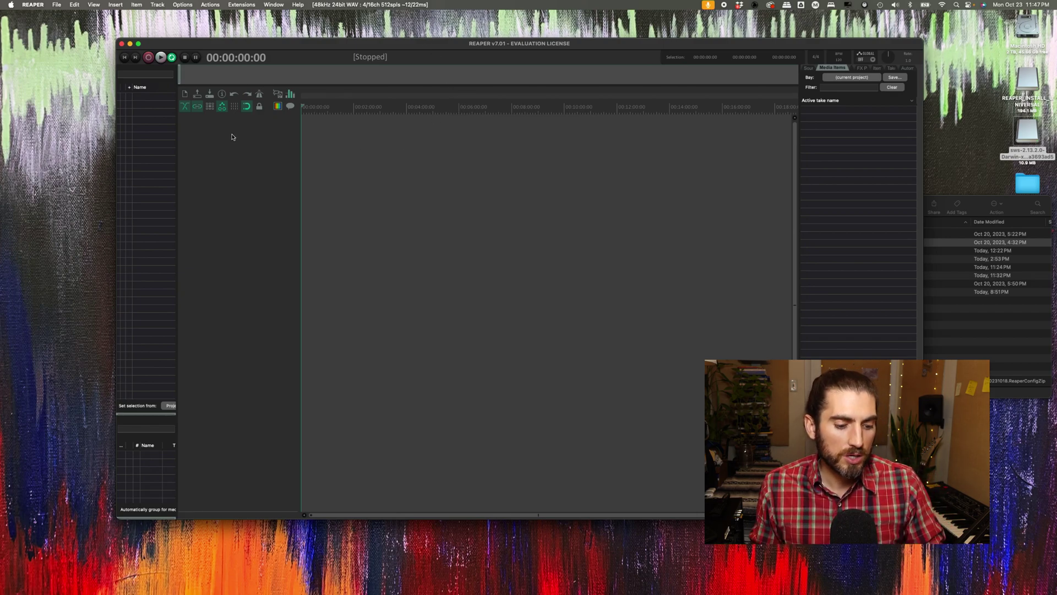
# Insert Track 1 by double-clicking the empty track control panel
pyautogui.doubleClick(241, 228)
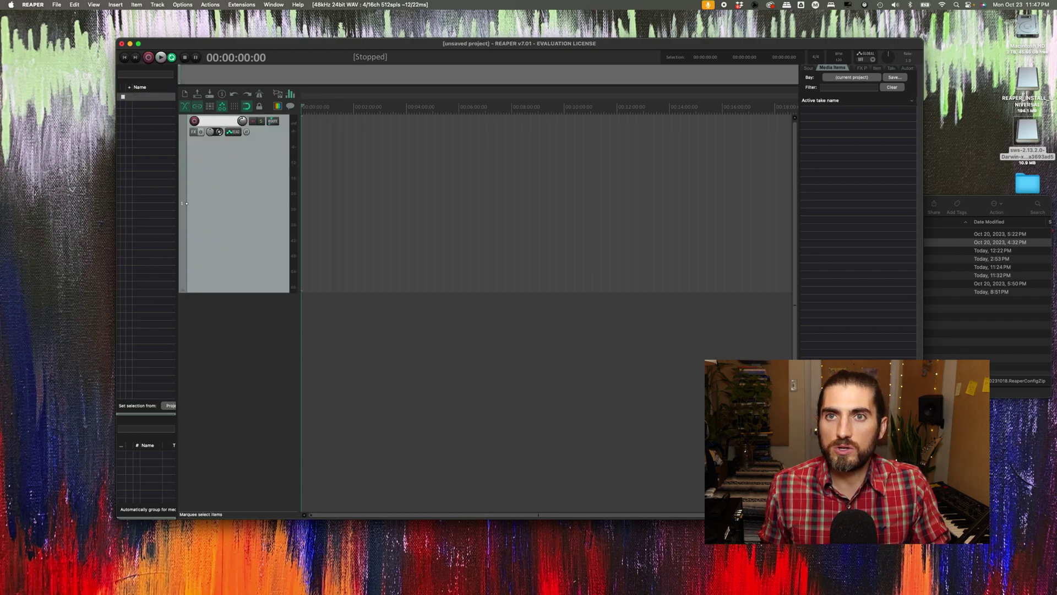
pyautogui.hscroll(1, 504, 236)
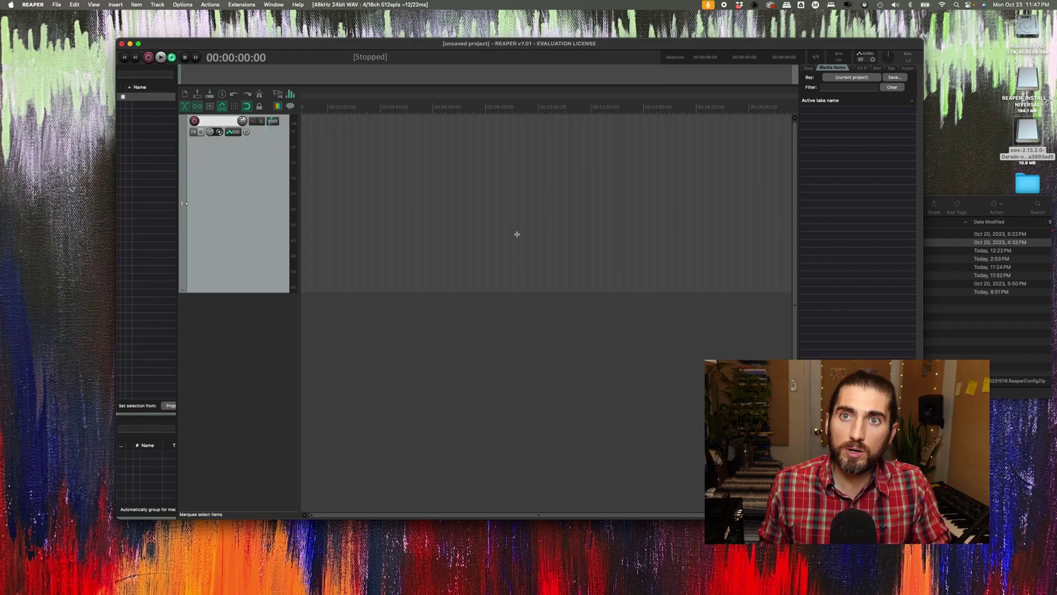
pyautogui.hscroll(-1, 520, 232)
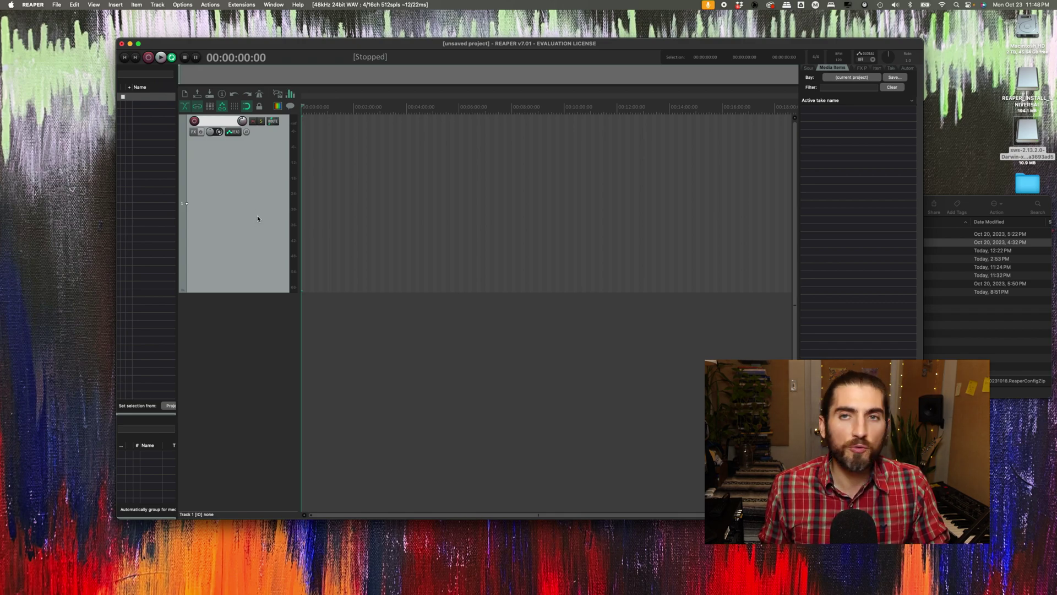
# Load the Radio and Podcast project template without saving the current project, then show the Mixer
pyautogui.click(57, 6)
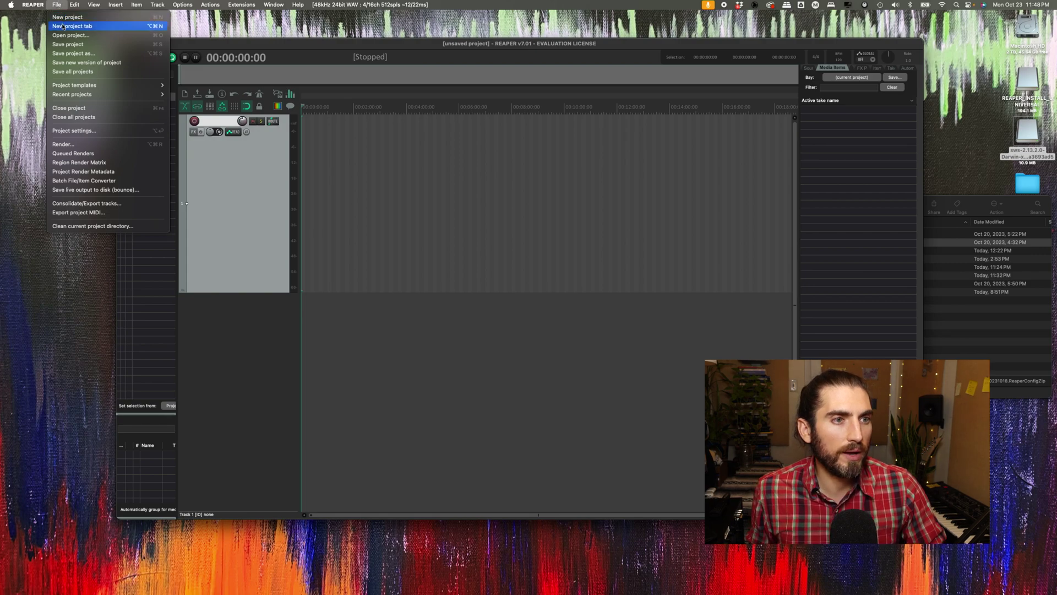
pyautogui.moveTo(81, 86)
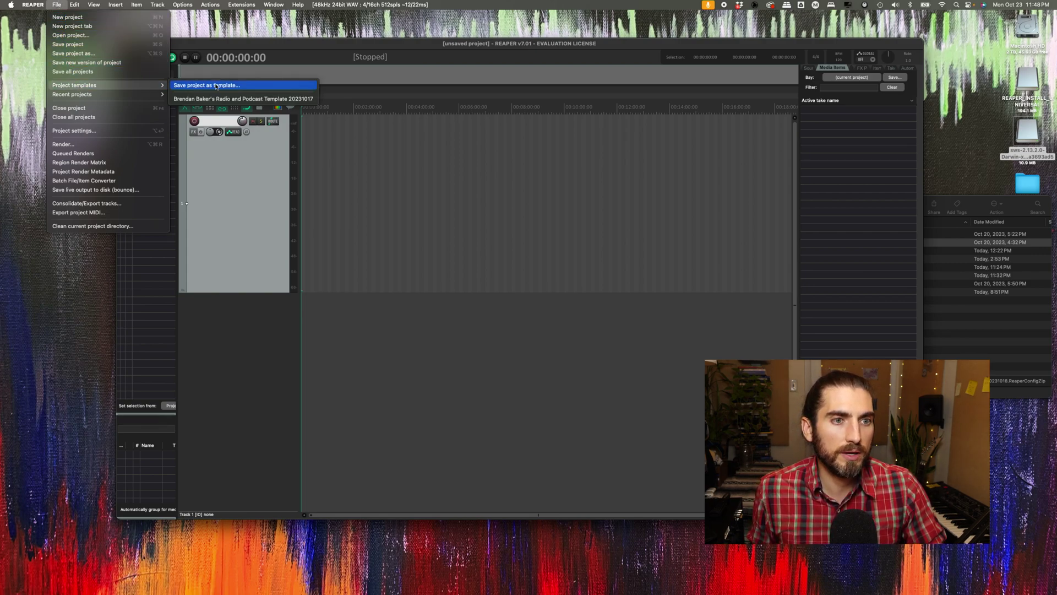
pyautogui.click(251, 99)
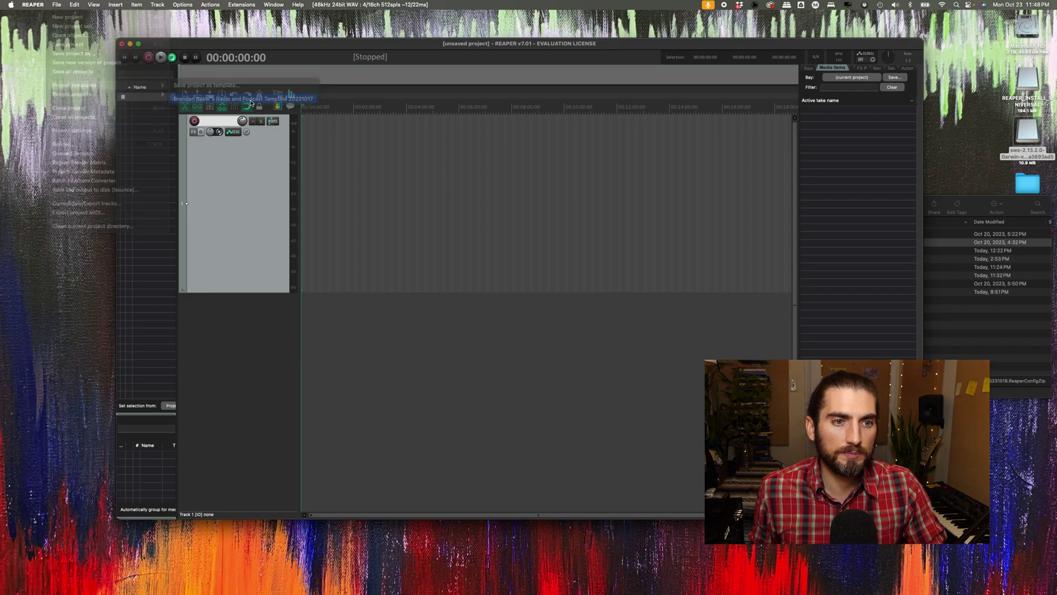
pyautogui.click(553, 215)
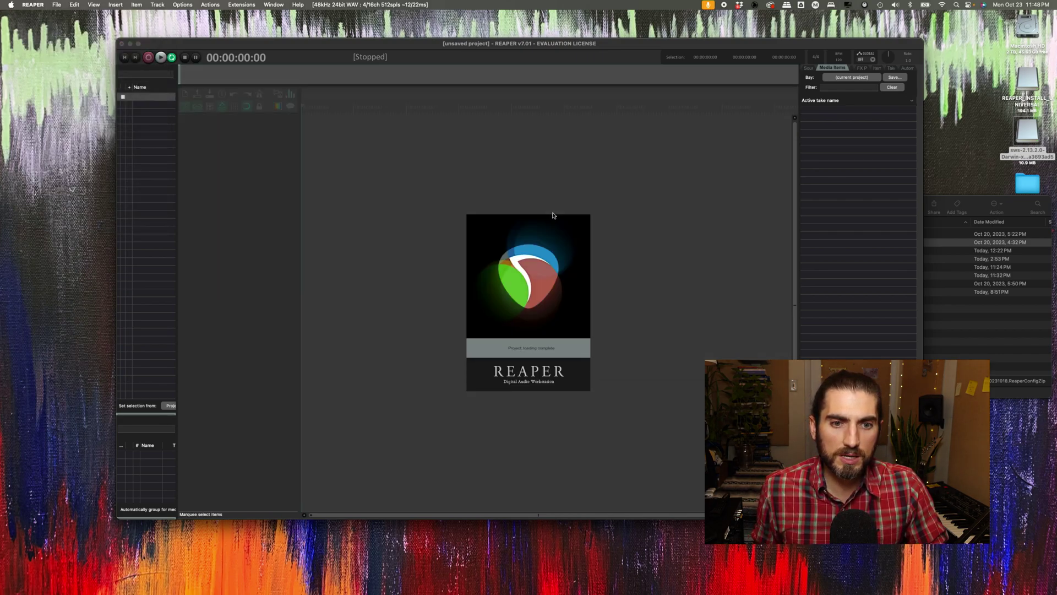
pyautogui.click(613, 361)
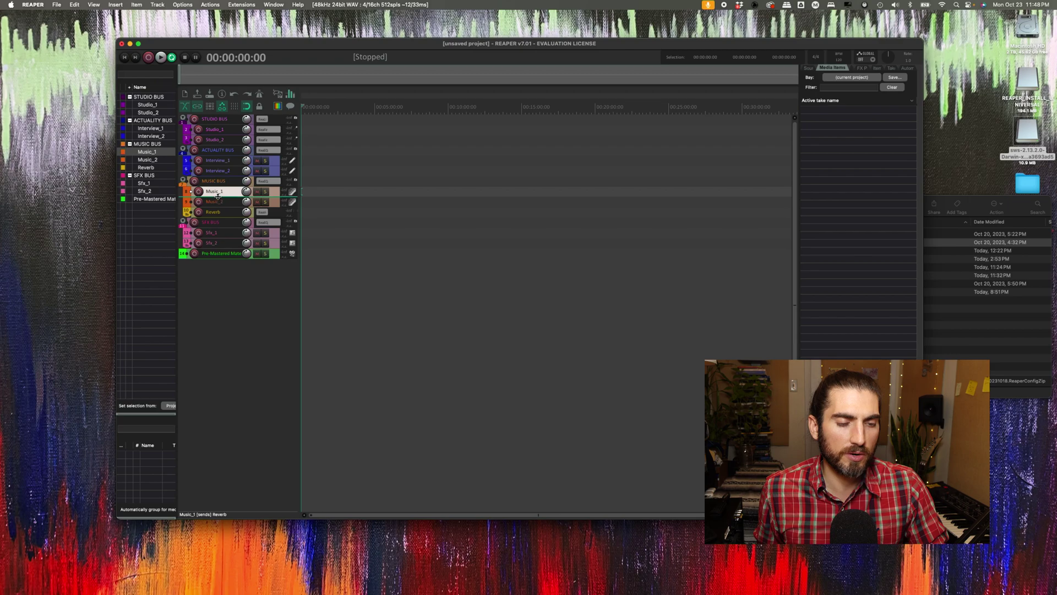
pyautogui.press('super+m')
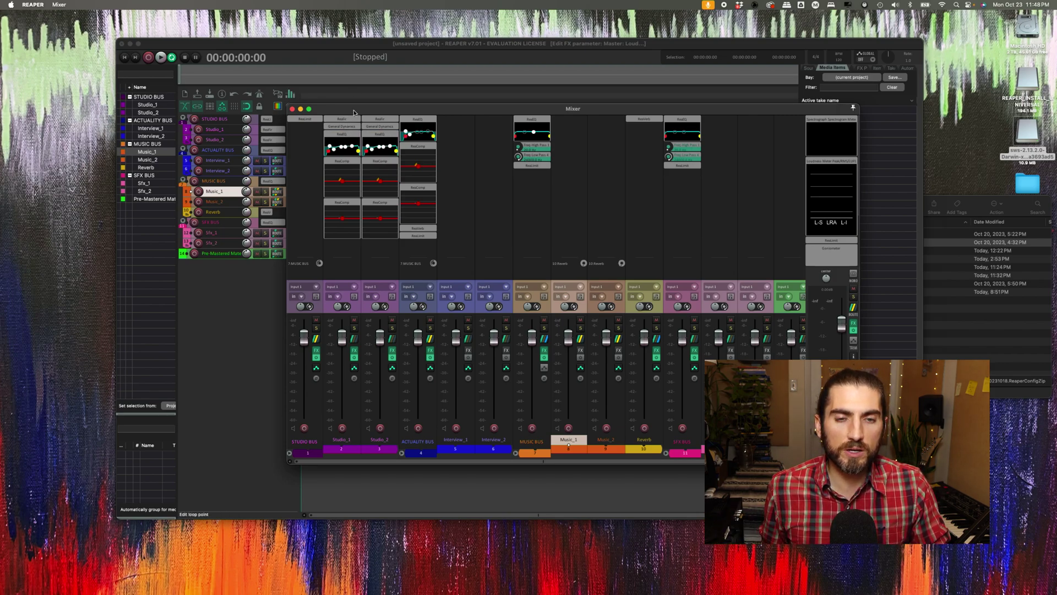
# Drag the Mixer window slightly down and to the right
pyautogui.moveTo(359, 110); pyautogui.dragTo(403, 127)
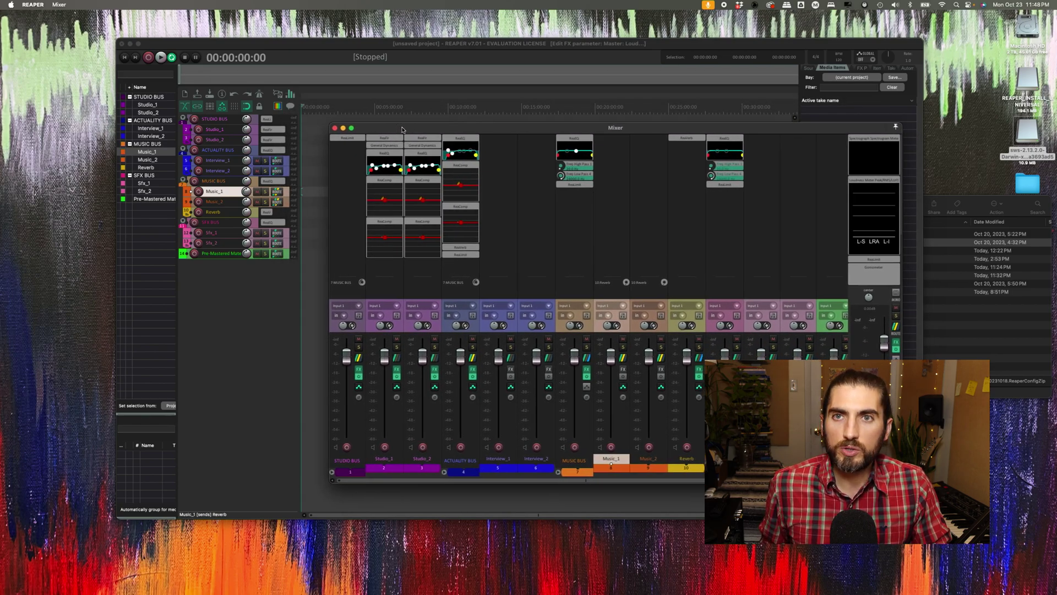